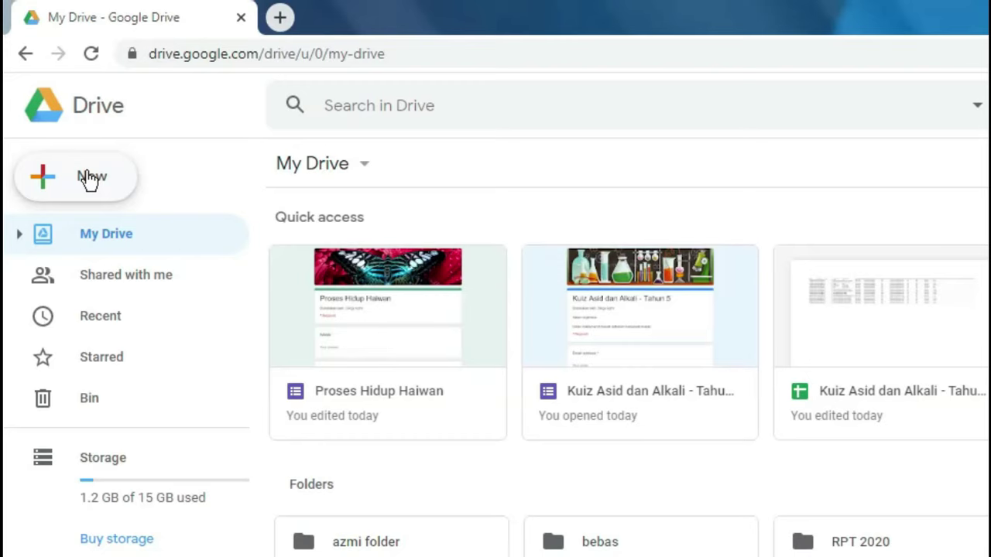
Create a new blank Google Forms form from My Drive.
{"action": "left_click", "coordinate": [90, 179]}
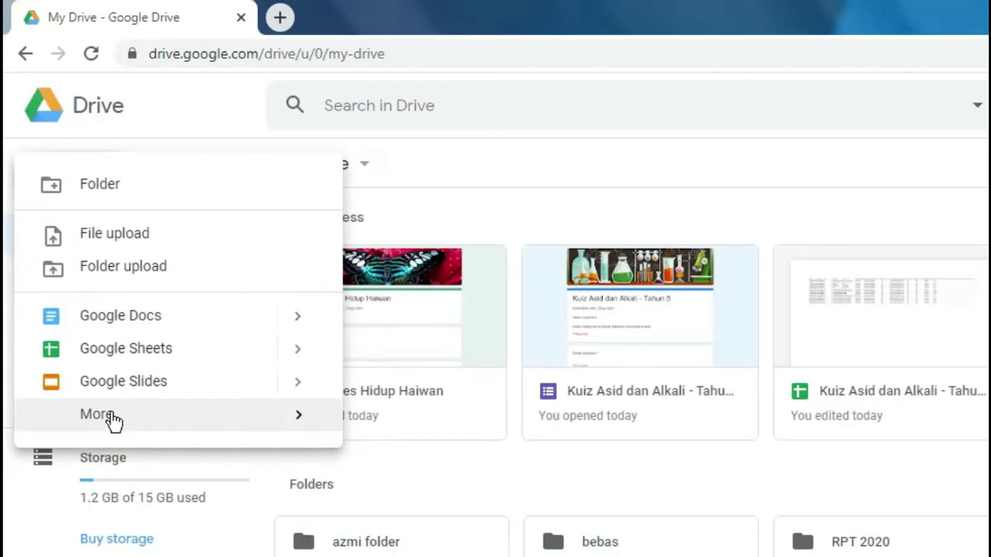
{"action": "left_click", "coordinate": [295, 420]}
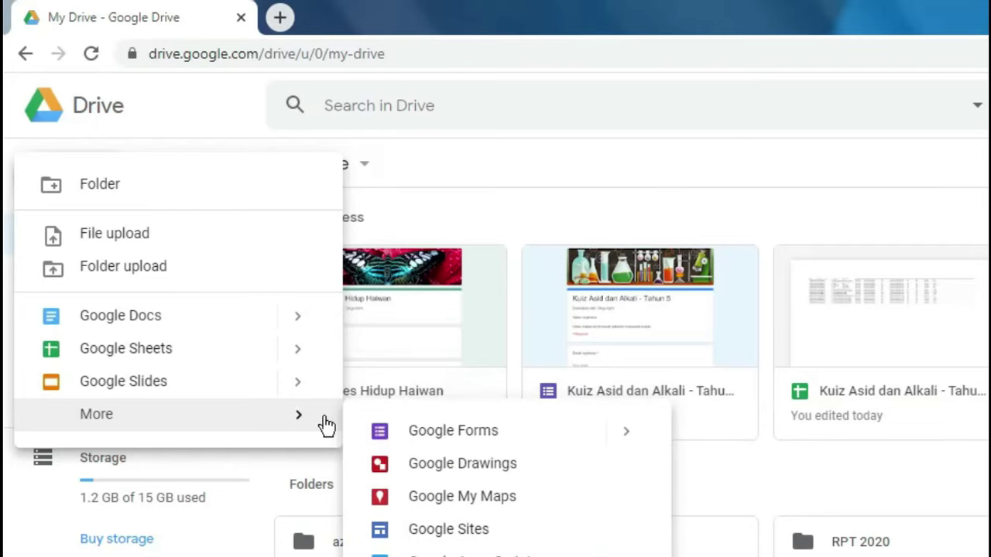
{"action": "left_click", "coordinate": [419, 435]}
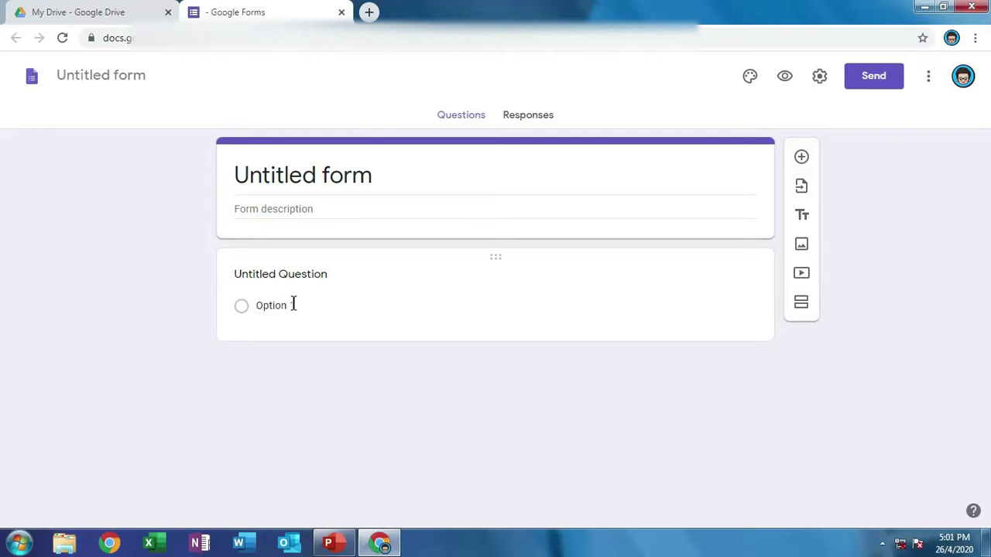
Title the form PROSES HIDUP HAIWAN and apply the same name to the form file.
{"action": "left_click", "coordinate": [379, 180]}
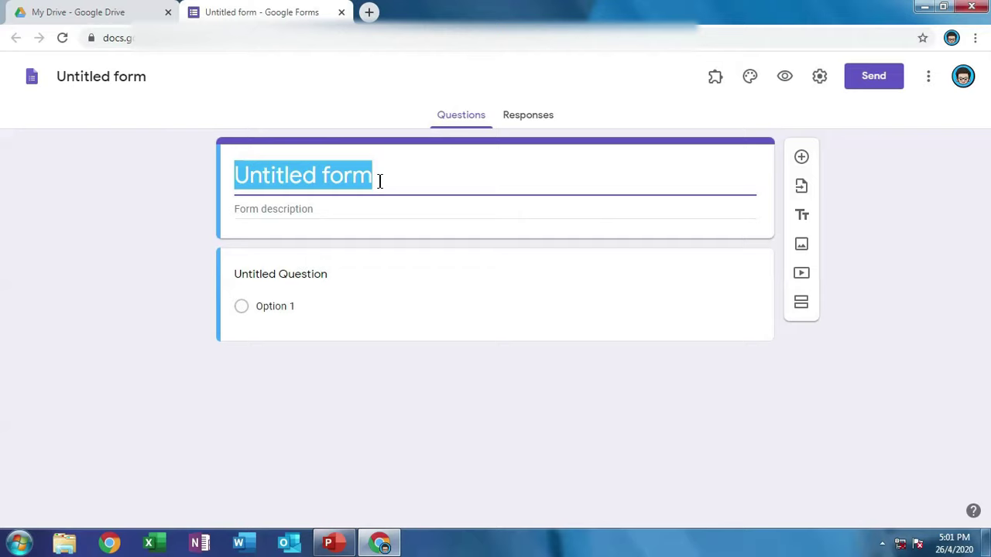
{"action": "type", "text": "PRO"}
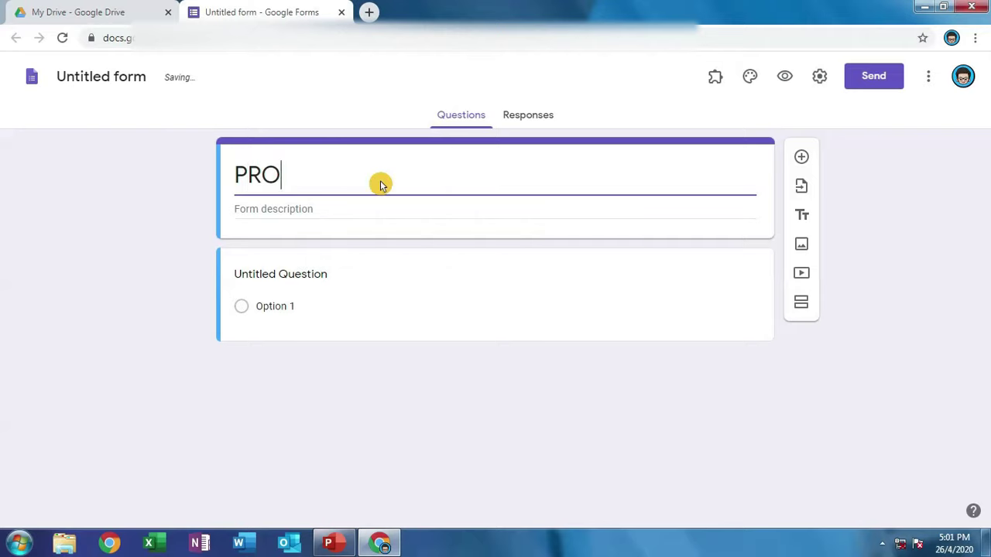
{"action": "type", "text": "SES H"}
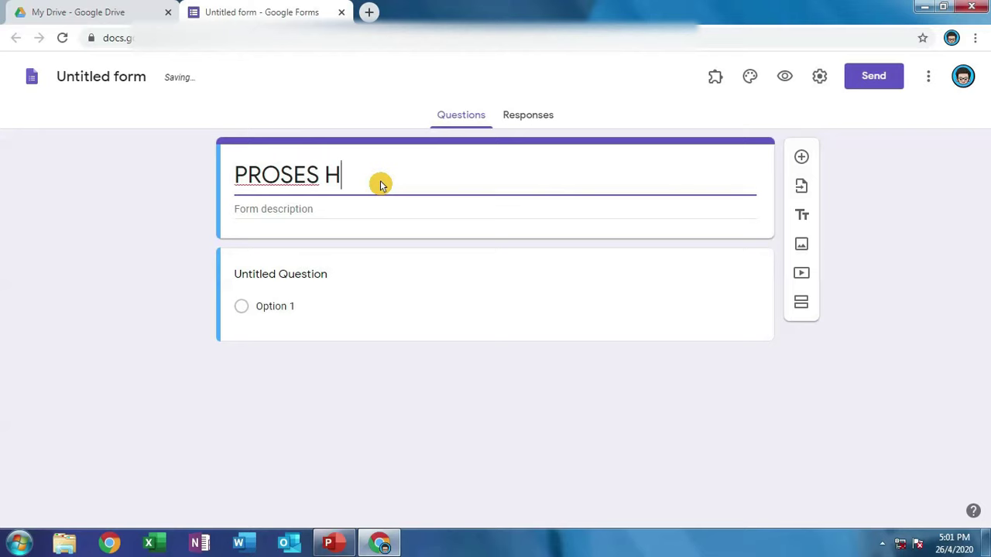
{"action": "type", "text": "IDUP HAIWA"}
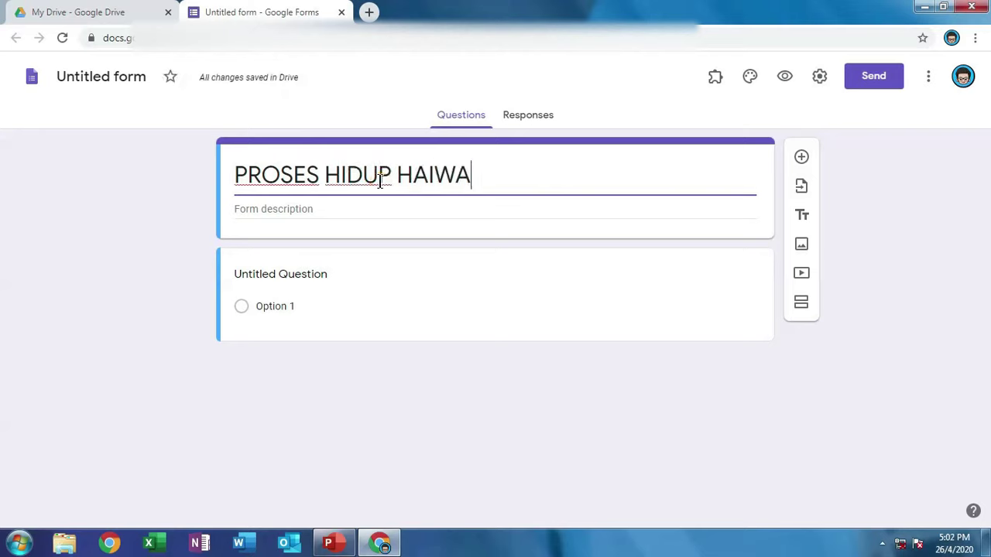
{"action": "type", "text": "N"}
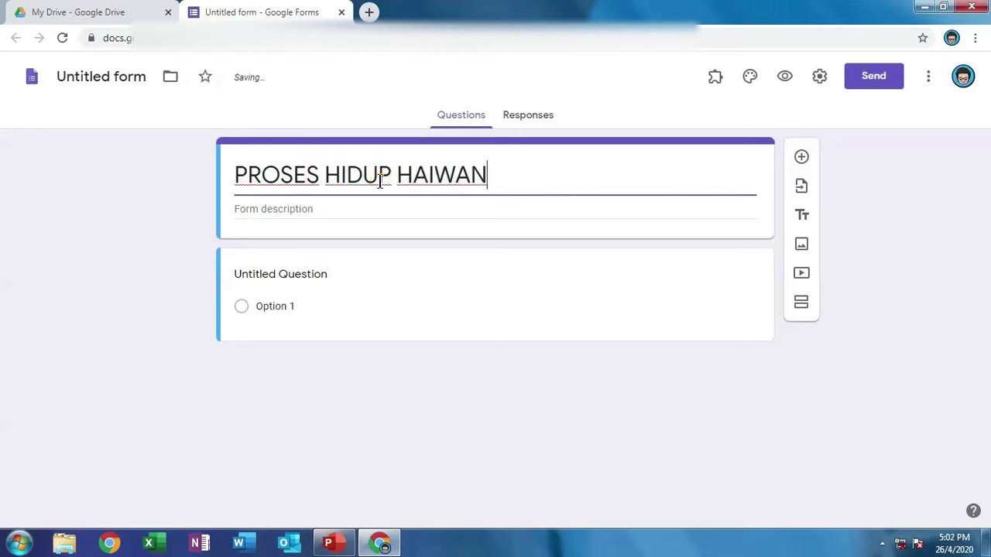
{"action": "left_click", "coordinate": [116, 80]}
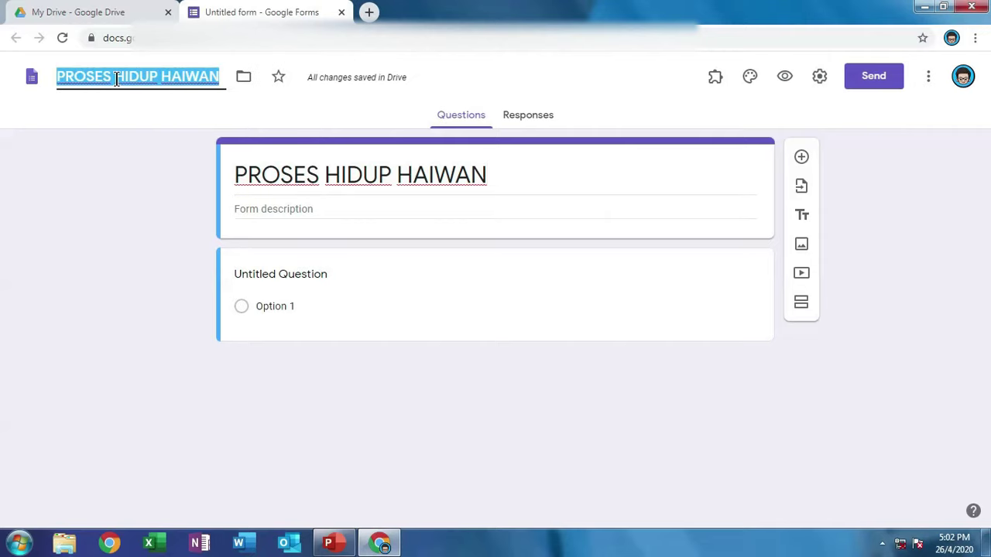
Fill in the form description with "Disediakan oleh : Cikgu" followed by the teacher's name.
{"action": "left_click", "coordinate": [244, 207]}
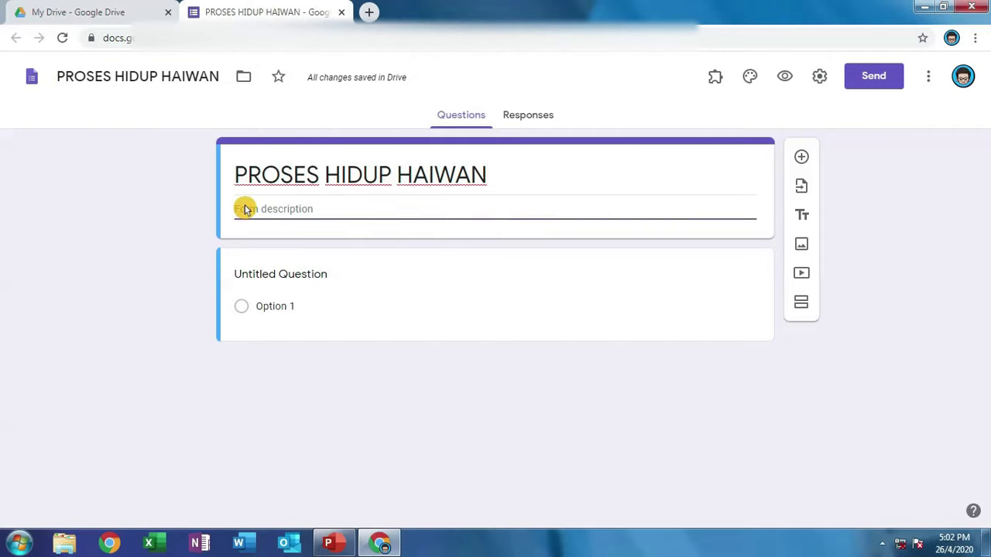
{"action": "type", "text": "D"}
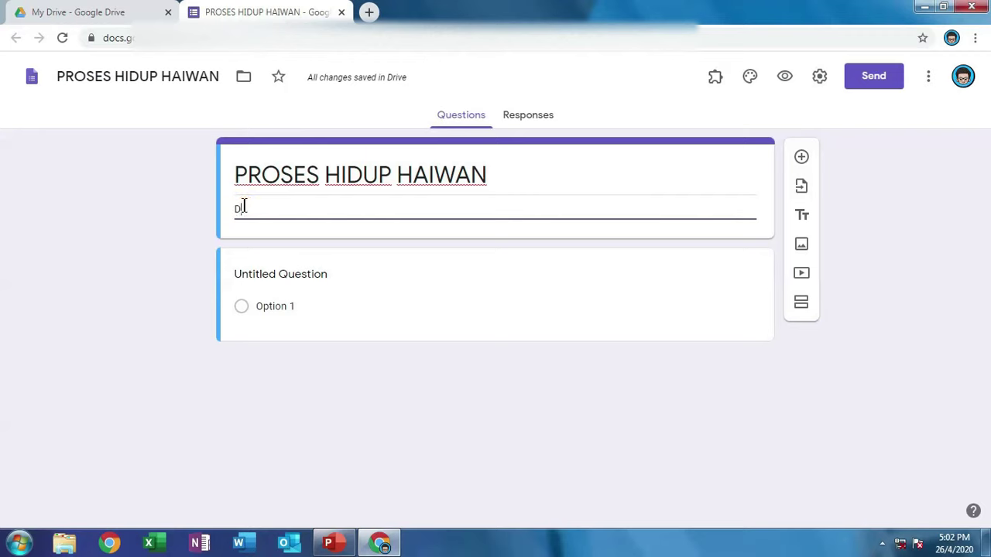
{"action": "type", "text": "isediakan oleh"}
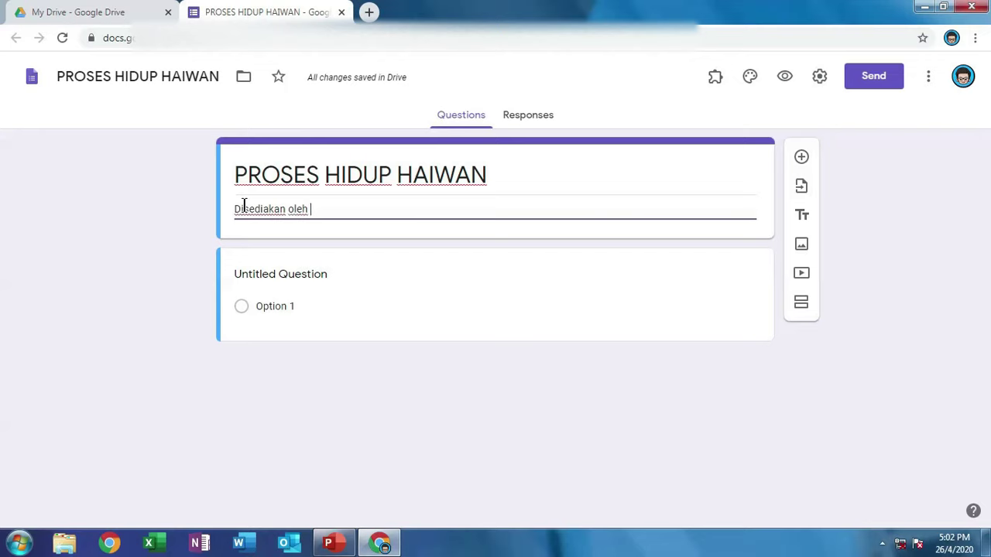
{"action": "type", "text": " : C"}
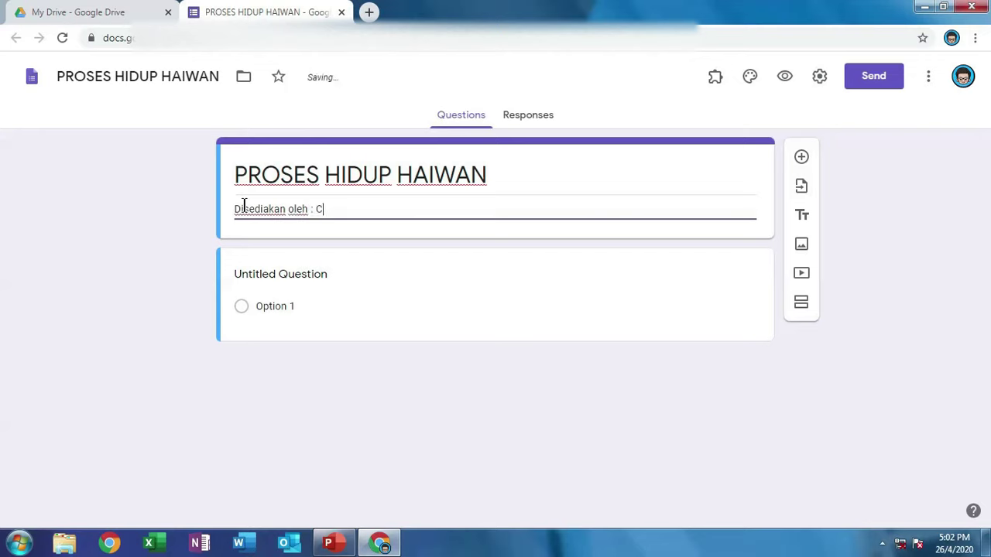
{"action": "type", "text": "ikgu "}
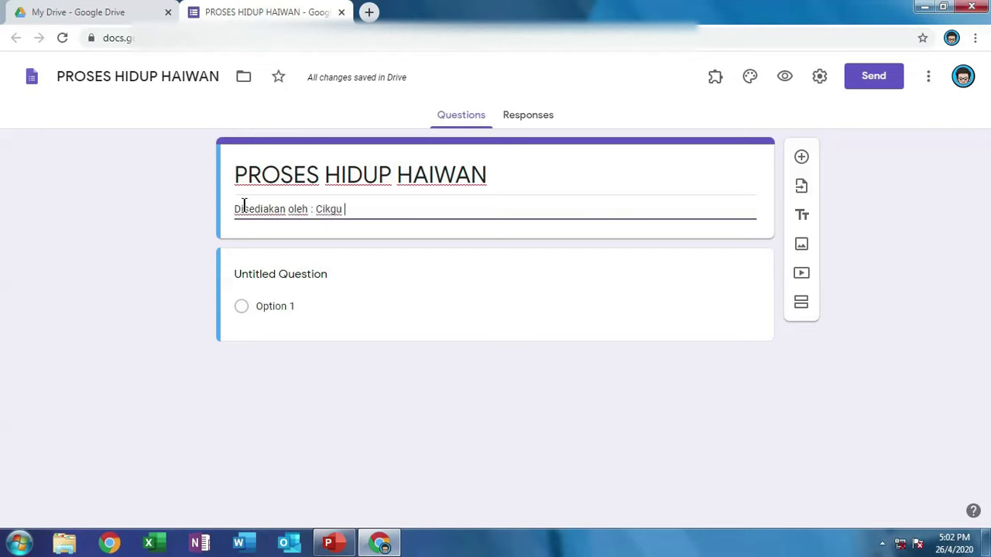
{"action": "type", "text": "Azmi"}
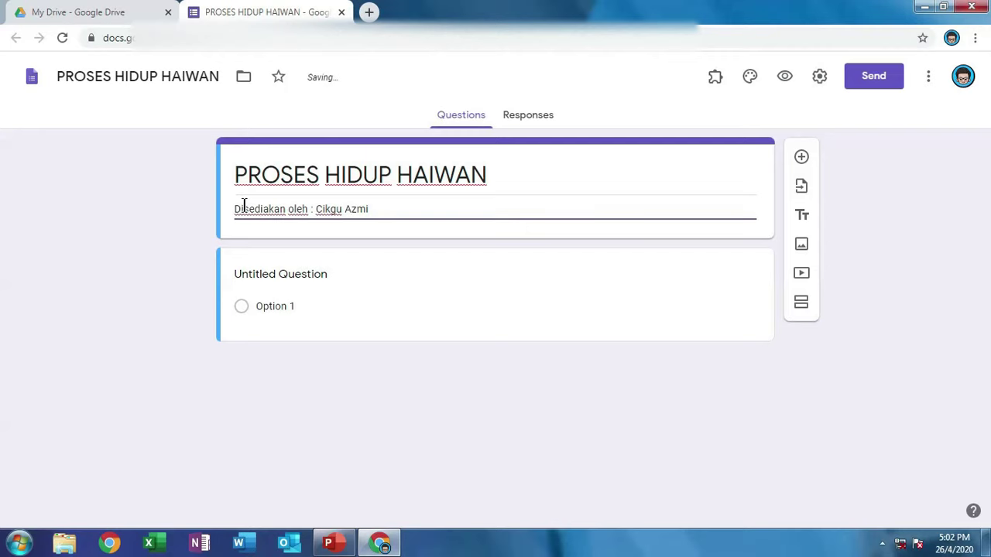
{"action": "left_click", "coordinate": [244, 209]}
In the general settings, switch email collection on and back off, and remove the restriction to users in Ministry Of Education Malaysia.
{"action": "left_click", "coordinate": [821, 77]}
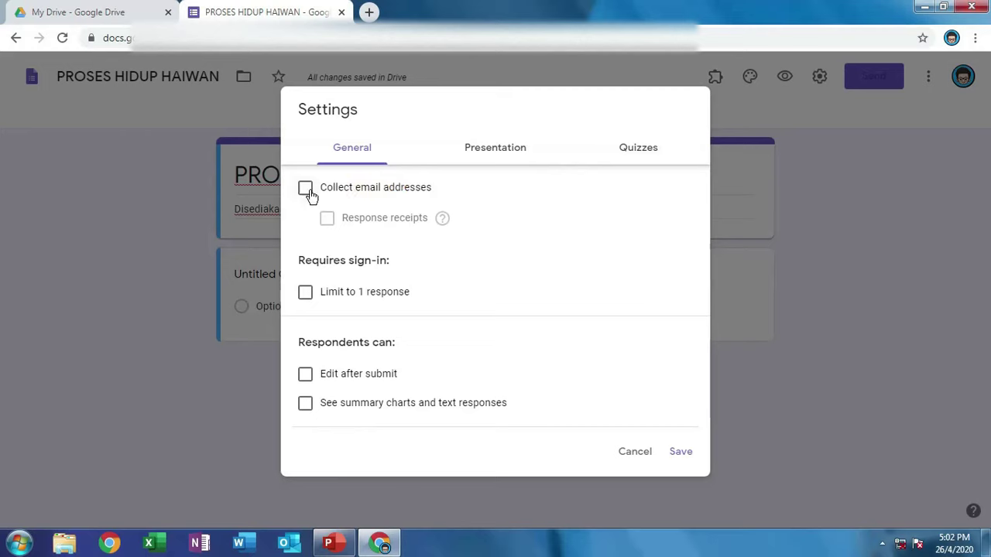
{"action": "left_click", "coordinate": [306, 190]}
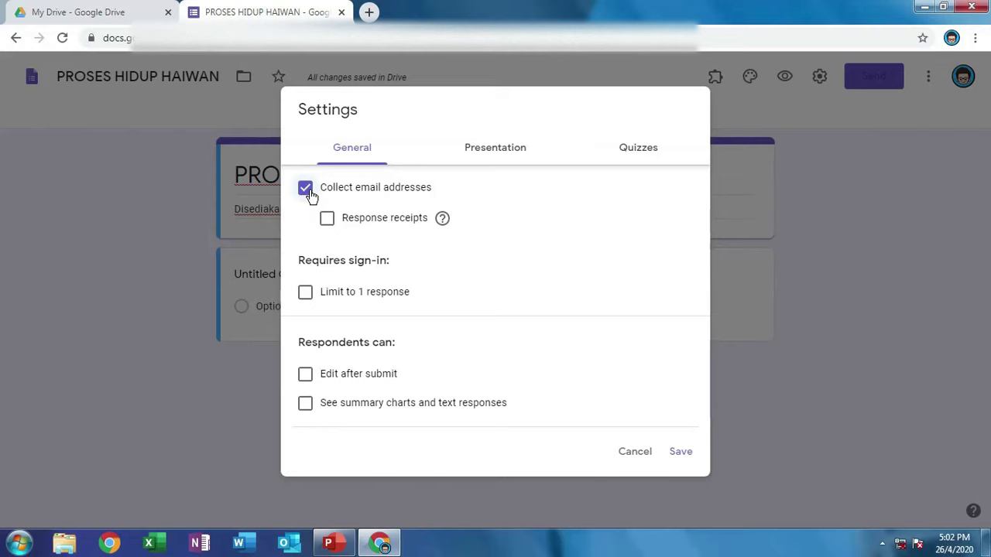
{"action": "left_click", "coordinate": [307, 190]}
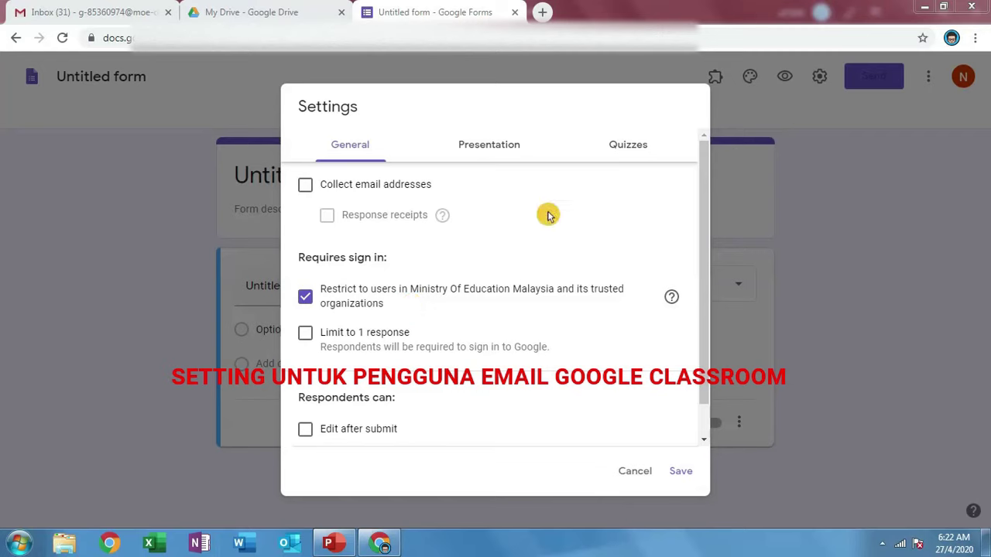
{"action": "left_click", "coordinate": [307, 302]}
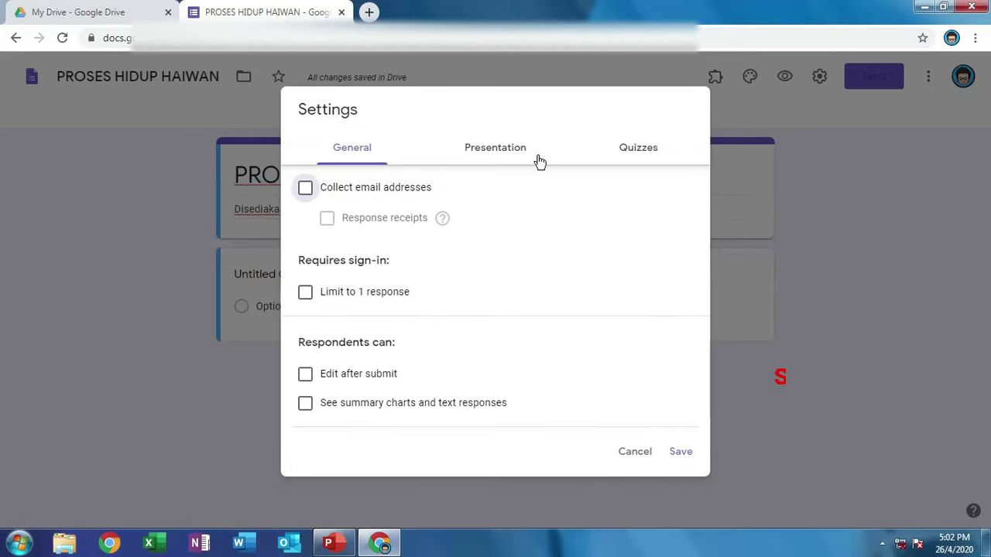
Make the form a quiz, check the presentation options, and save the settings.
{"action": "left_click", "coordinate": [638, 148]}
{"action": "left_click", "coordinate": [638, 149]}
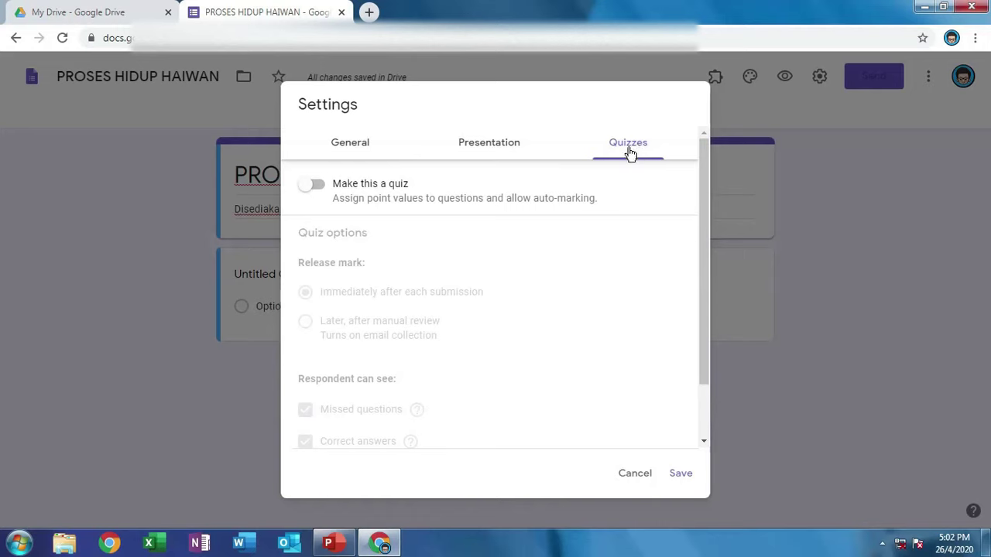
{"action": "left_click", "coordinate": [314, 186]}
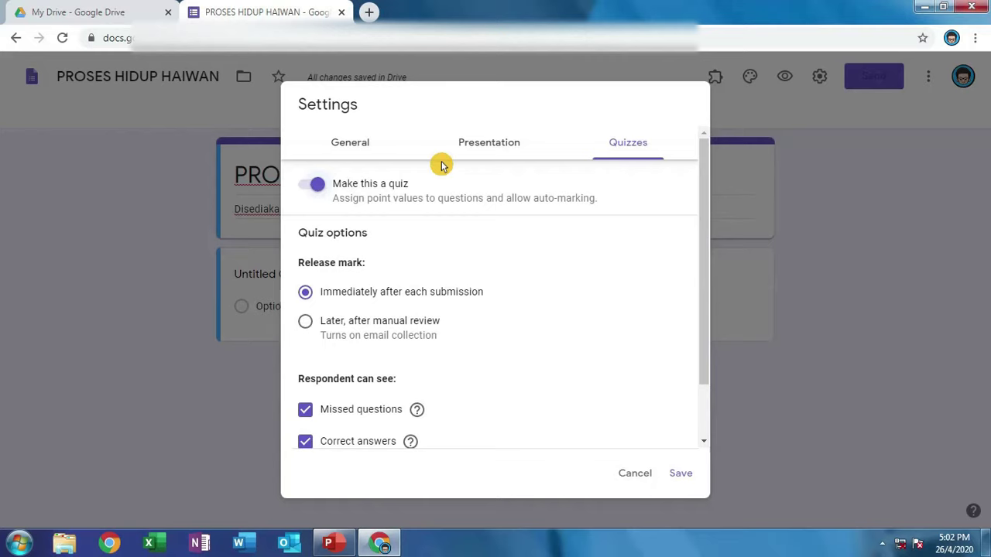
{"action": "left_click", "coordinate": [474, 152]}
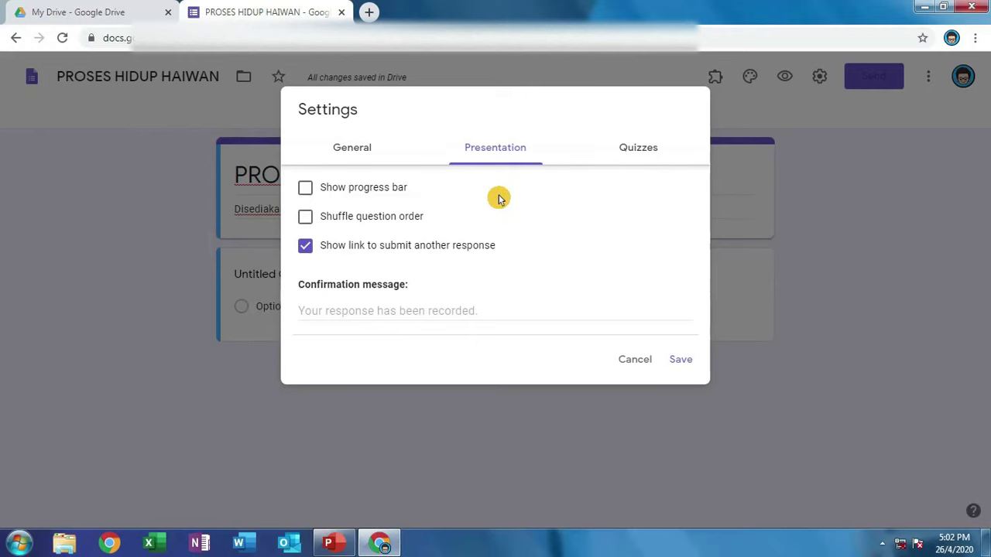
{"action": "left_click", "coordinate": [627, 152]}
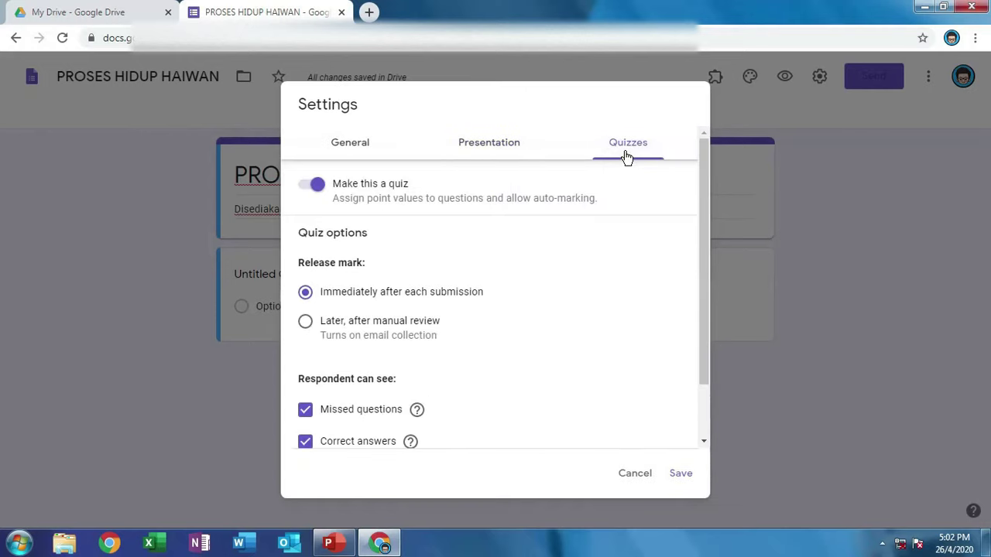
{"action": "left_click", "coordinate": [686, 477]}
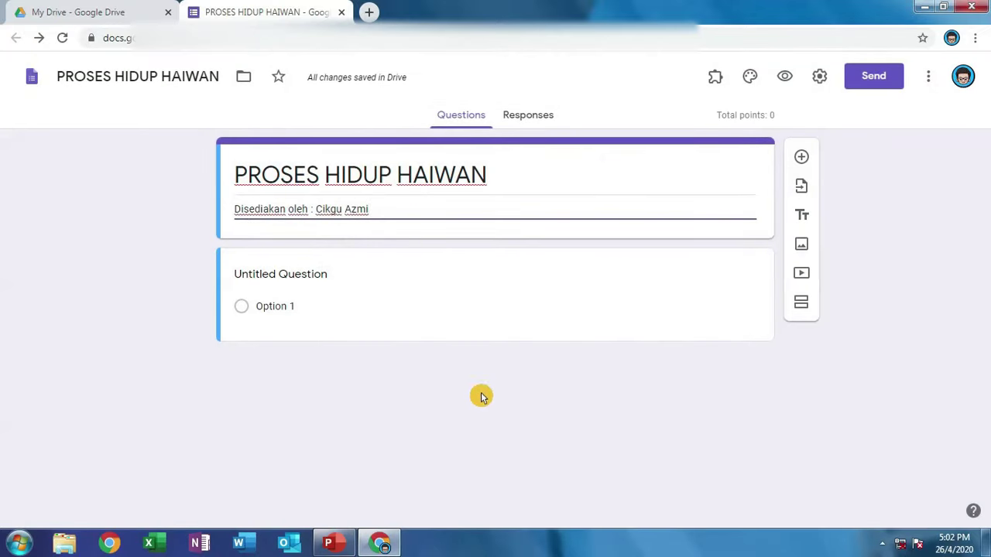
Turn the untitled question into a required short-answer question titled NAMA.
{"action": "left_click", "coordinate": [288, 274]}
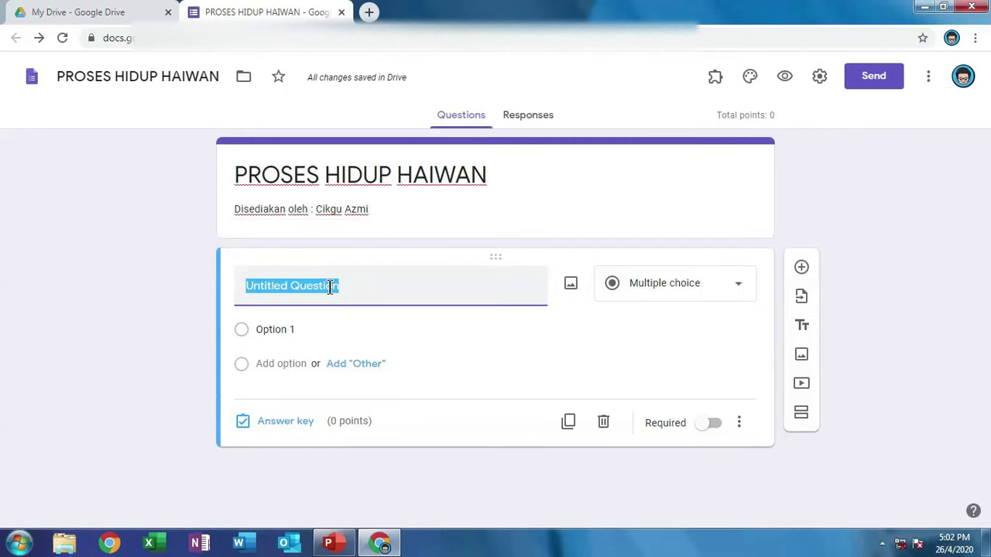
{"action": "left_click", "coordinate": [650, 293]}
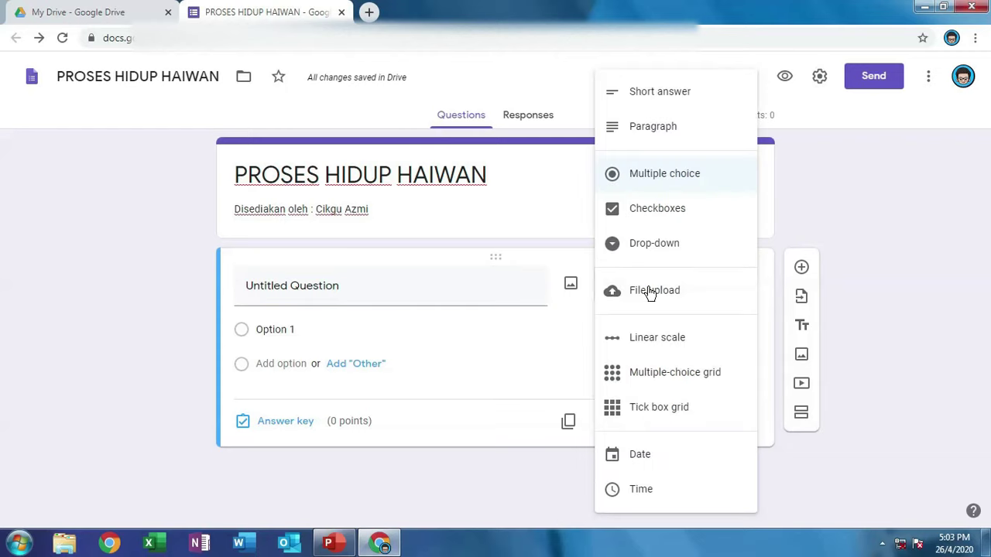
{"action": "left_click", "coordinate": [677, 98]}
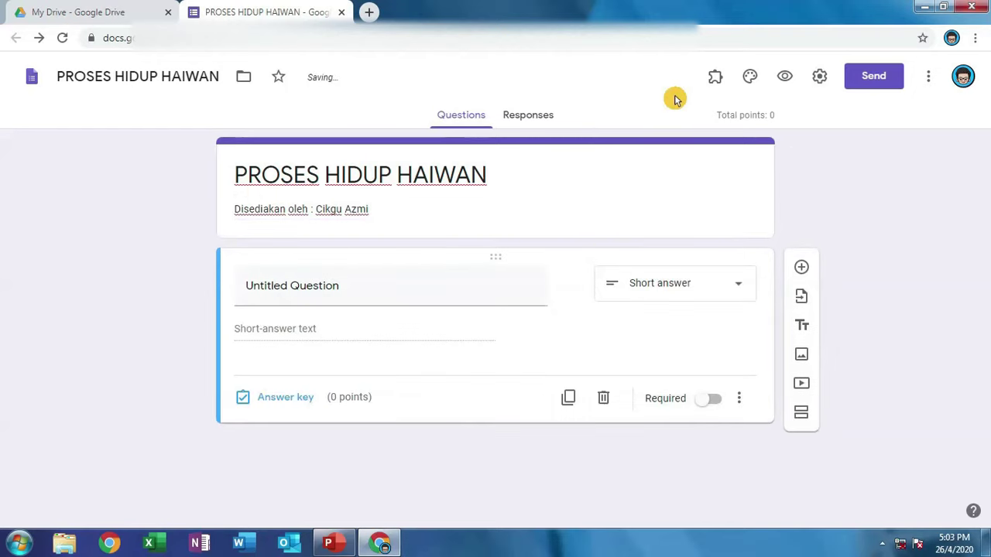
{"action": "left_click", "coordinate": [368, 286]}
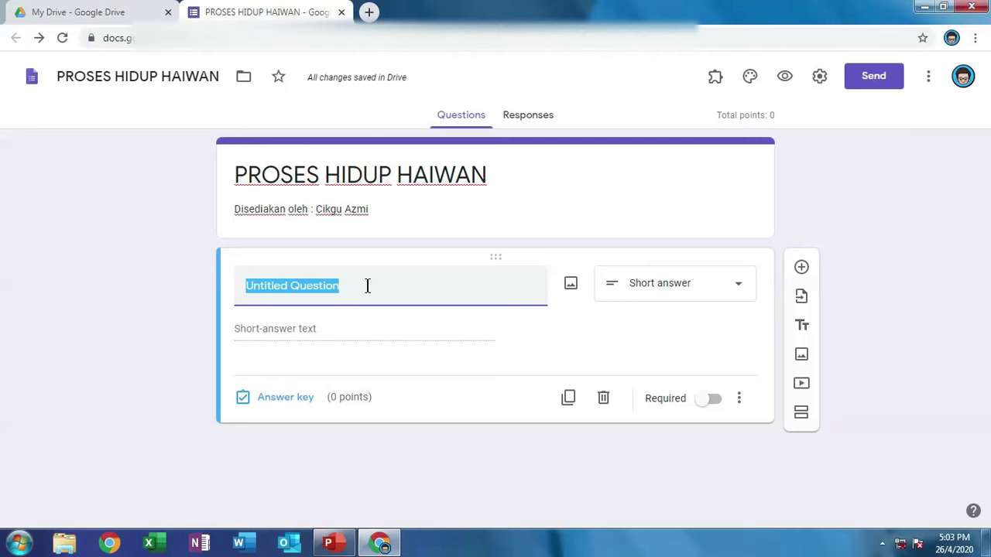
{"action": "type", "text": "NAMA"}
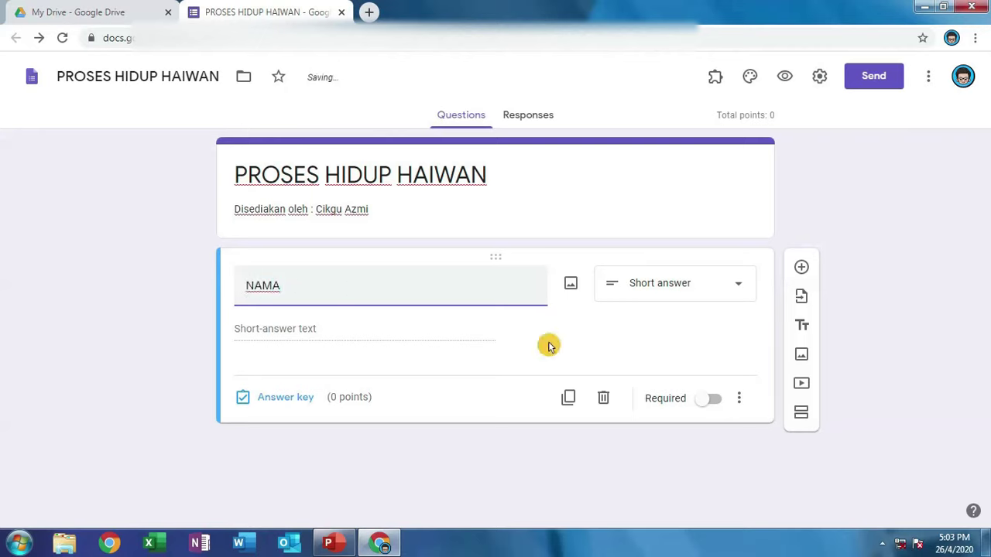
{"action": "left_click", "coordinate": [714, 403]}
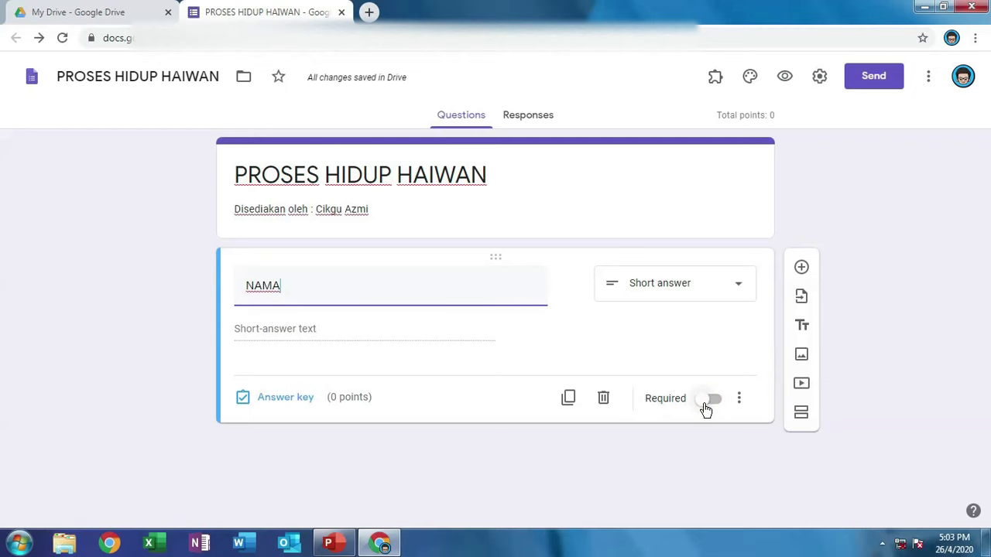
{"action": "left_click", "coordinate": [705, 408]}
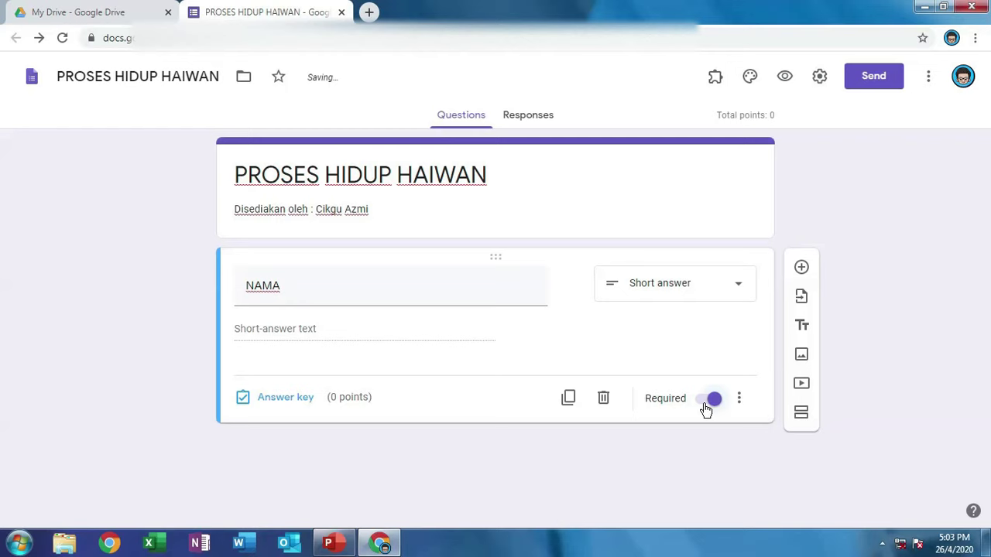
Add a required short-answer question titled KELAS below the NAMA question.
{"action": "left_click", "coordinate": [803, 270]}
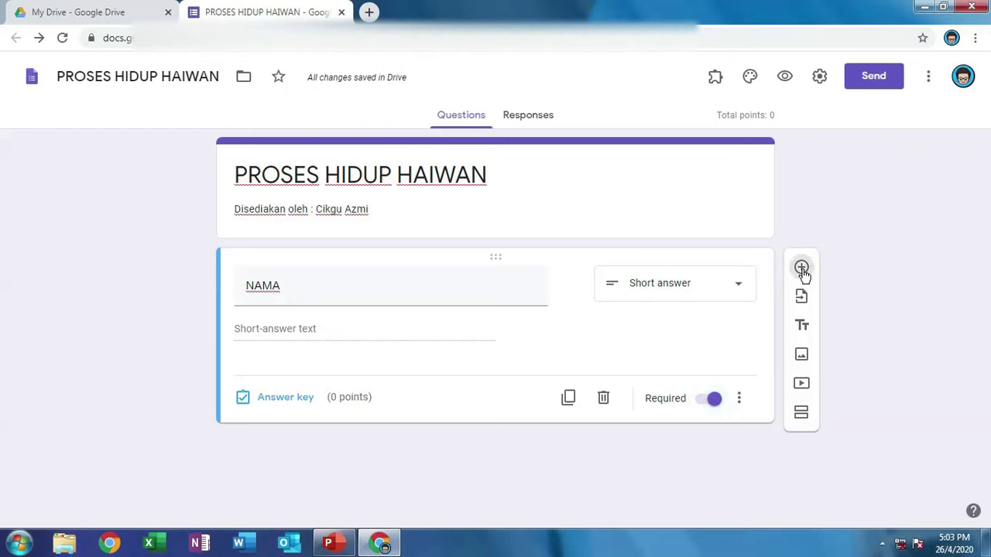
{"action": "left_click", "coordinate": [802, 271]}
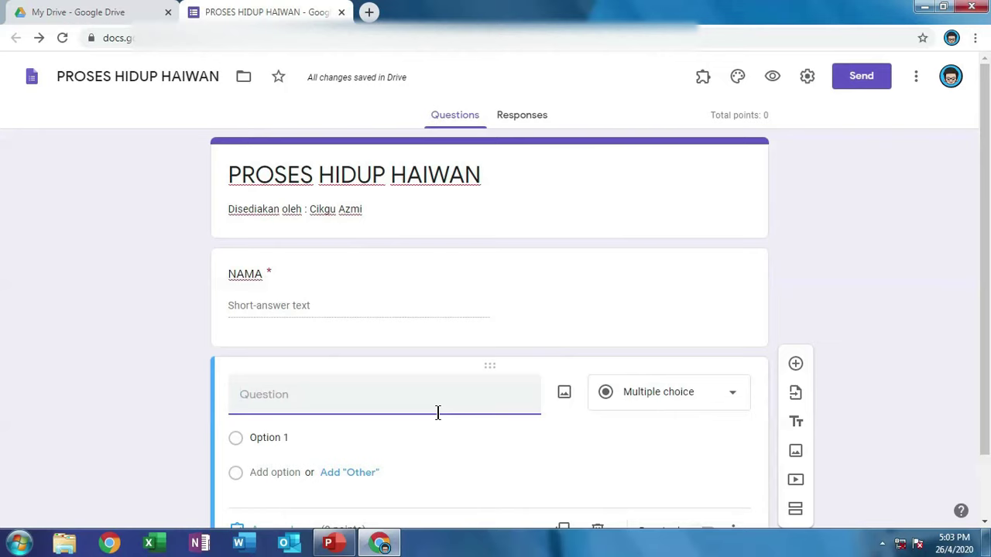
{"action": "type", "text": "KELAS"}
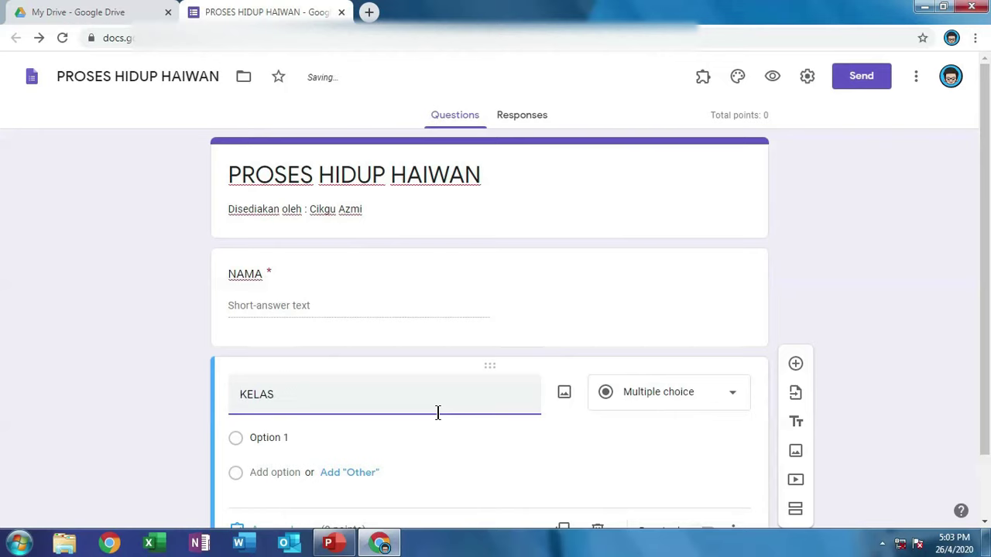
{"action": "left_click", "coordinate": [623, 395]}
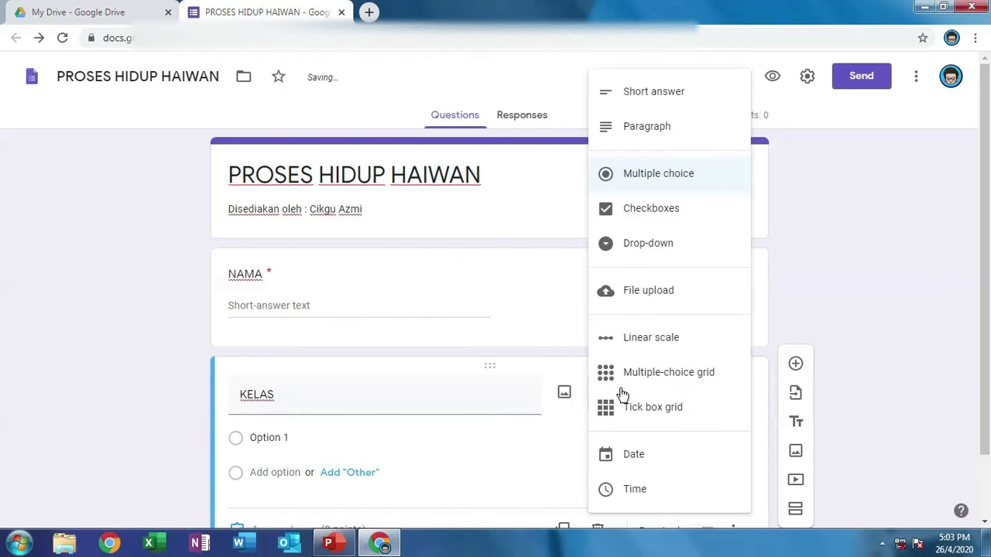
{"action": "left_click", "coordinate": [640, 105]}
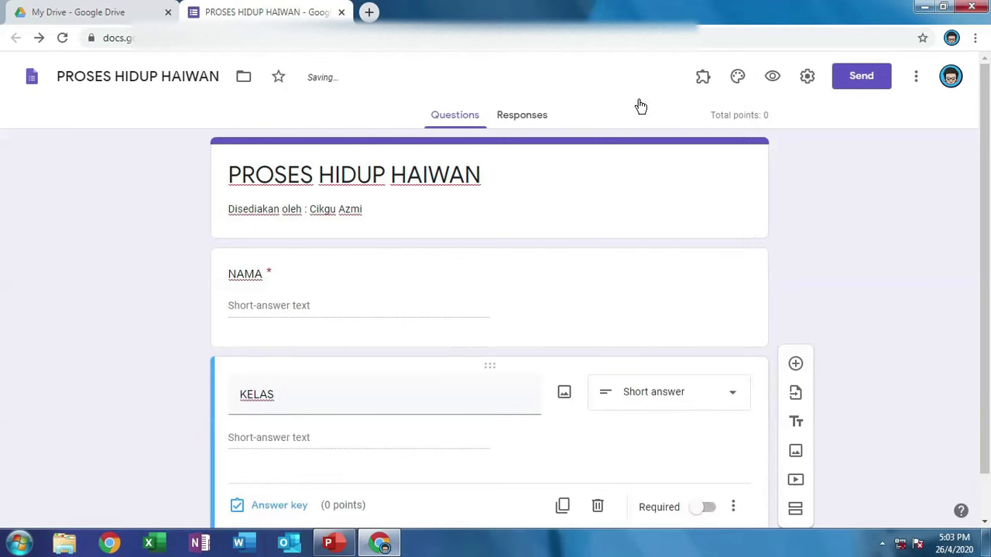
{"action": "scroll", "coordinate": [564, 386], "scroll_direction": "down", "scroll_amount": 1}
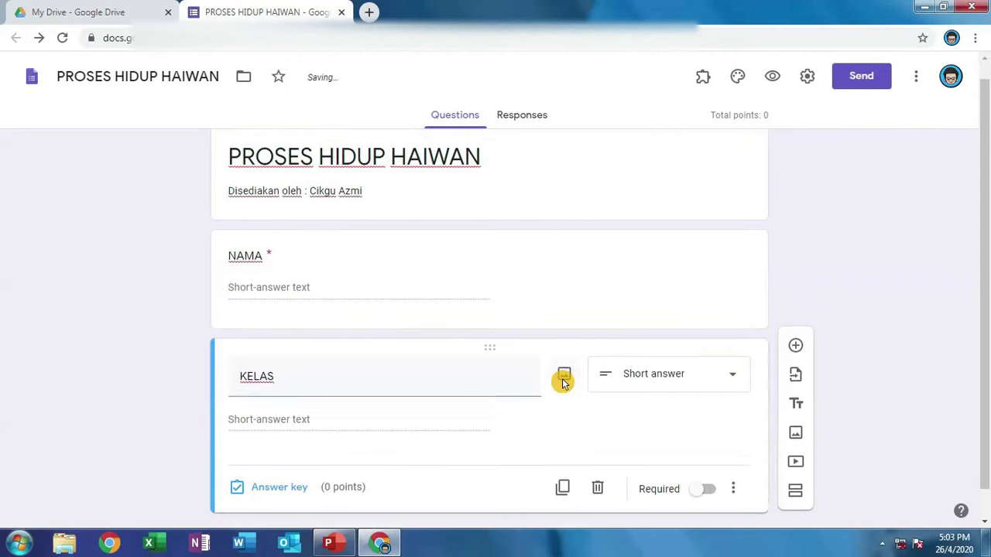
{"action": "left_click", "coordinate": [703, 461]}
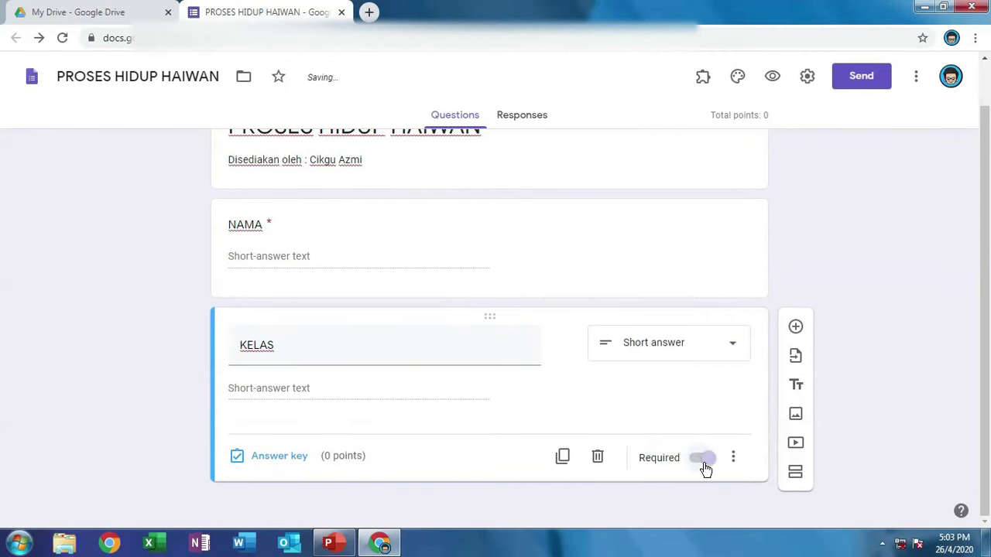
{"action": "left_click", "coordinate": [678, 394]}
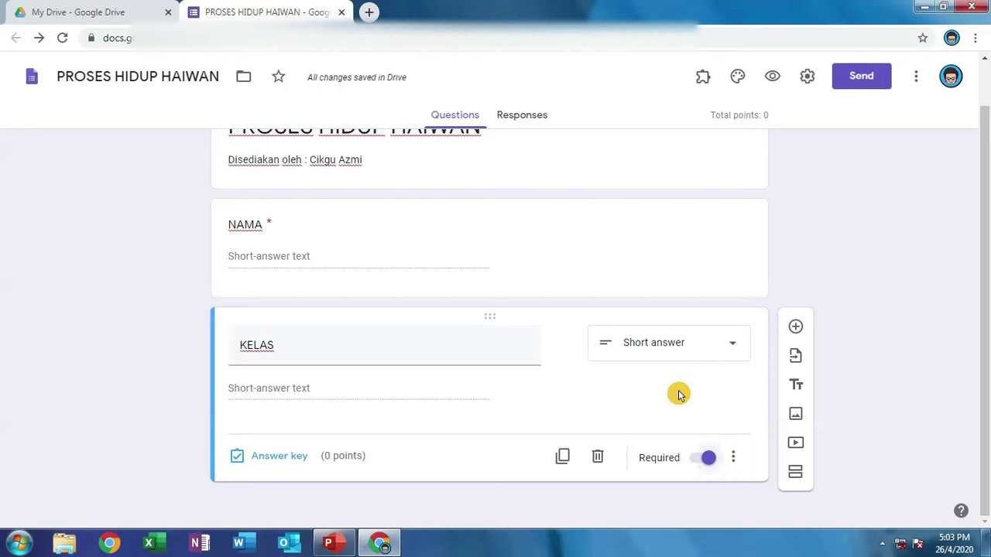
Add a new section after the KELAS question and copy the form title PROSES HIDUP HAIWAN into its title.
{"action": "left_click", "coordinate": [801, 484]}
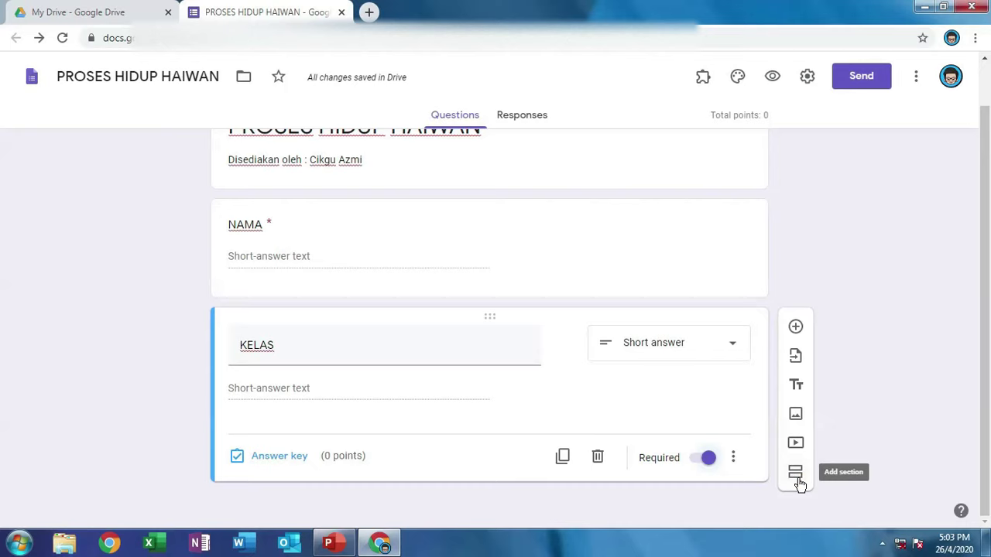
{"action": "left_click", "coordinate": [800, 483]}
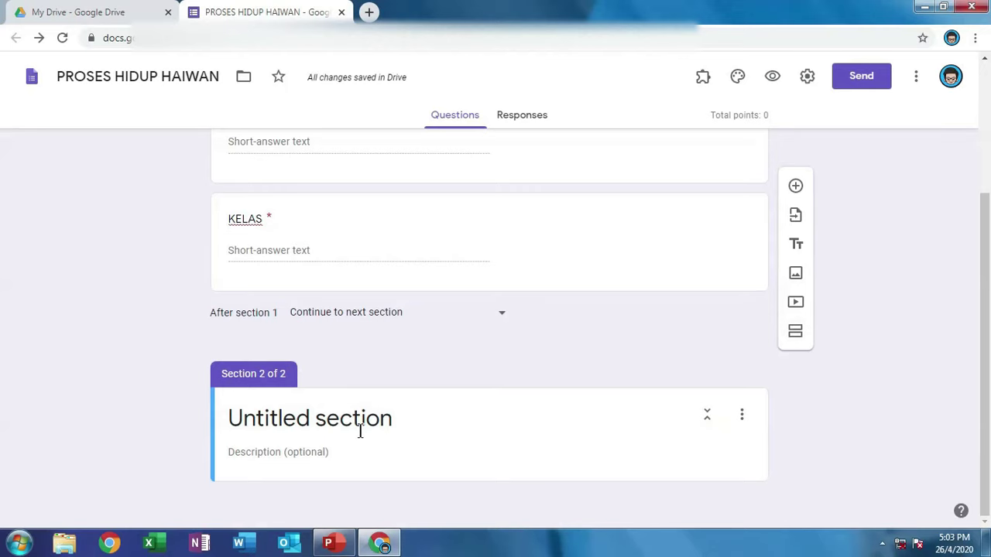
{"action": "left_click", "coordinate": [360, 432]}
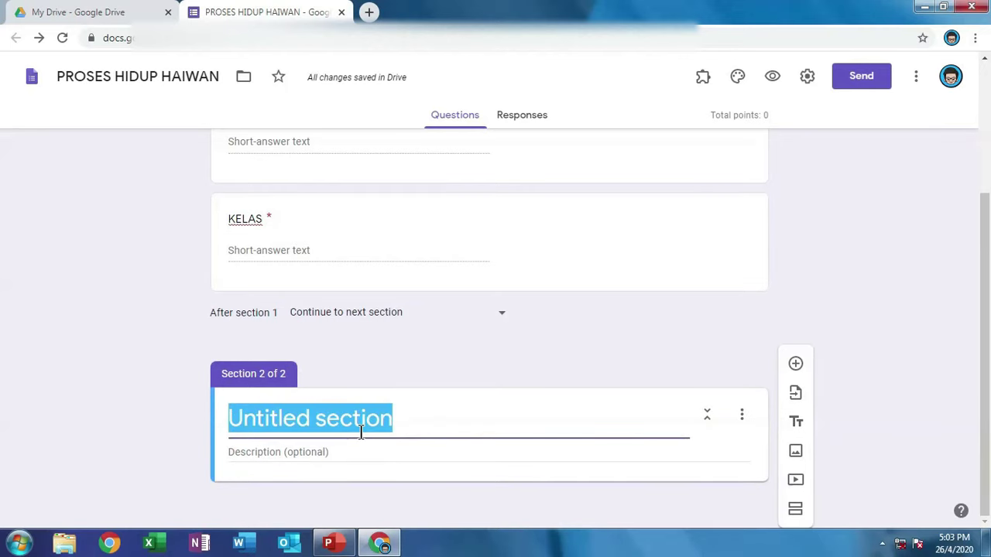
{"action": "scroll", "coordinate": [360, 430], "scroll_direction": "up", "scroll_amount": 3}
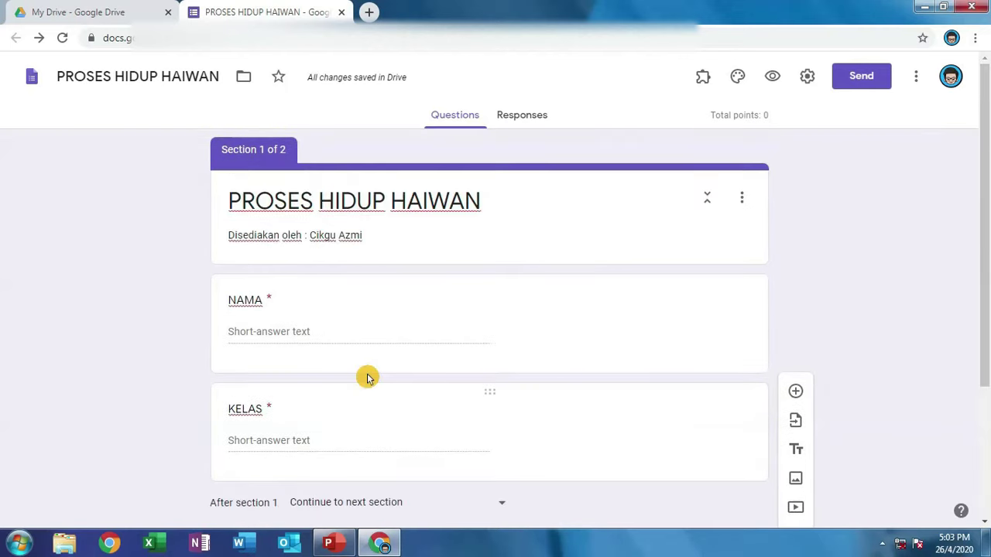
{"action": "left_click", "coordinate": [361, 207]}
{"action": "right_click", "coordinate": [362, 209]}
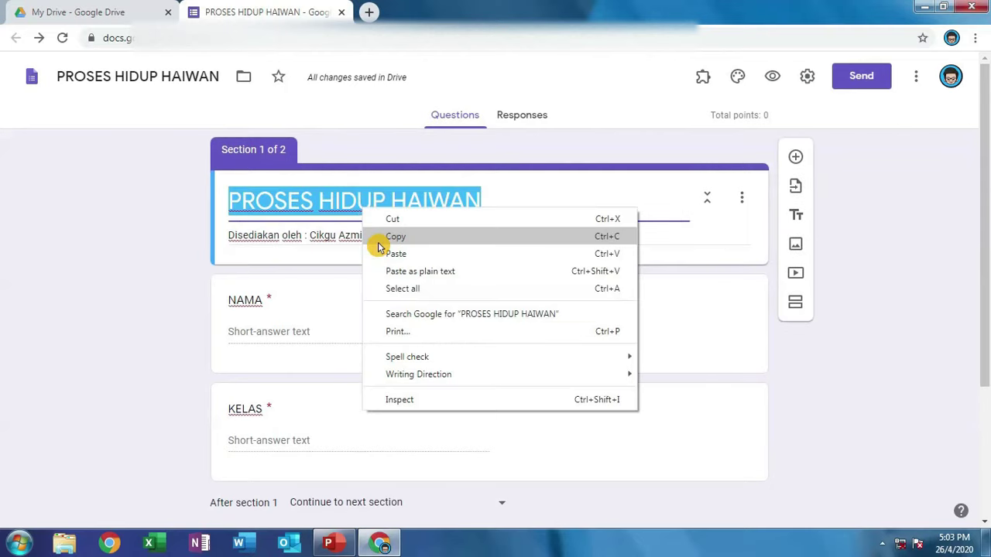
{"action": "left_click", "coordinate": [395, 236]}
{"action": "scroll", "coordinate": [376, 255], "scroll_direction": "down", "scroll_amount": 3}
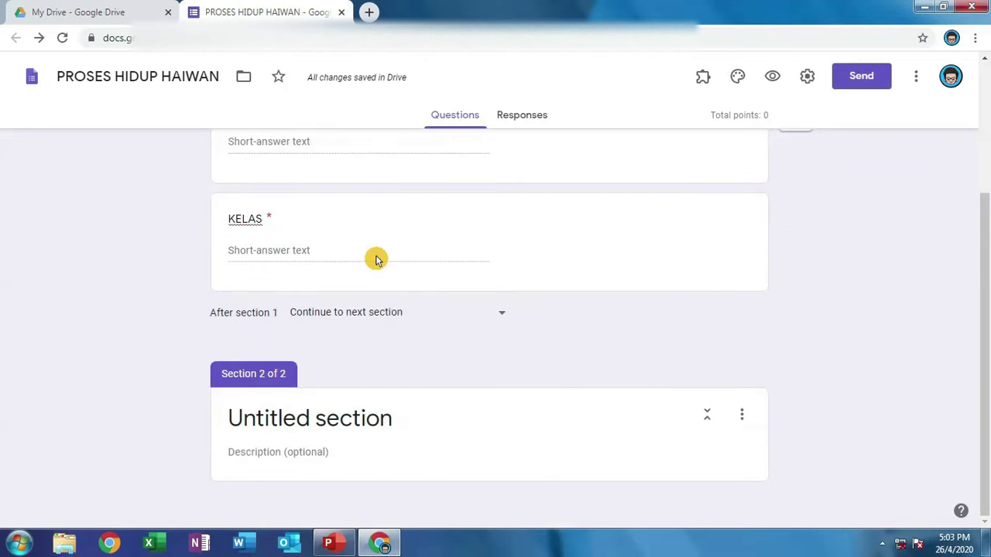
{"action": "left_click", "coordinate": [343, 422]}
{"action": "right_click", "coordinate": [343, 422]}
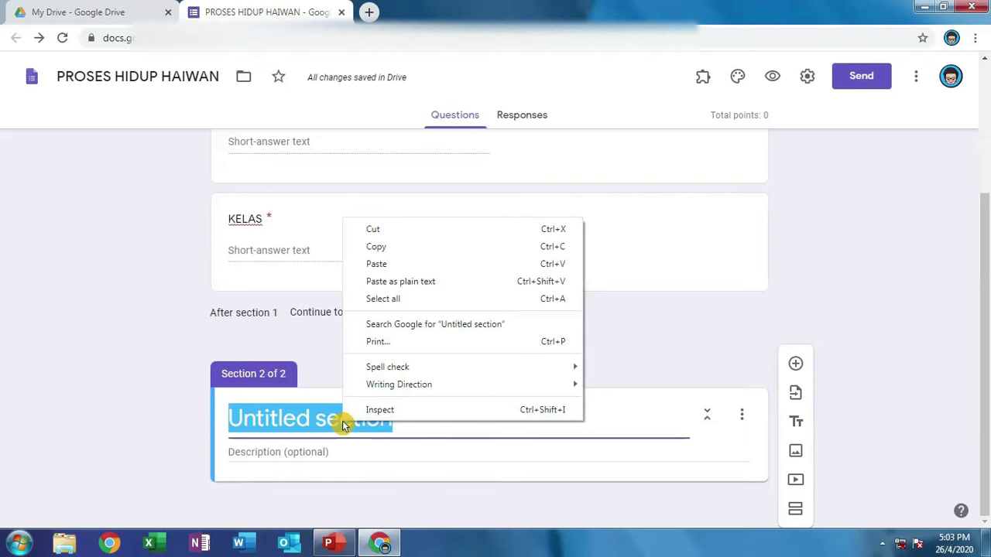
{"action": "left_click", "coordinate": [386, 267]}
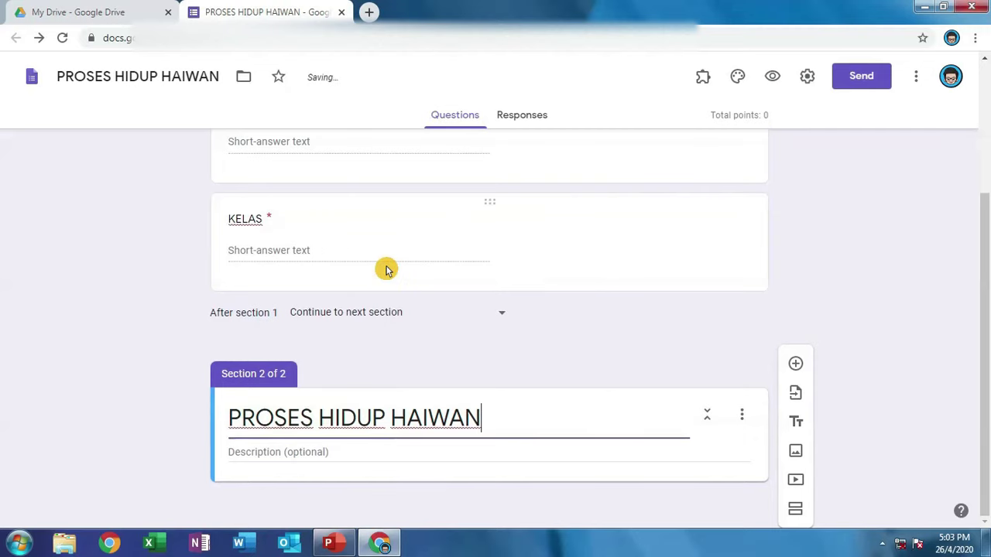
Fill in the description of section 2 with "JAWAB SEMUA SOALAN".
{"action": "left_click", "coordinate": [325, 455]}
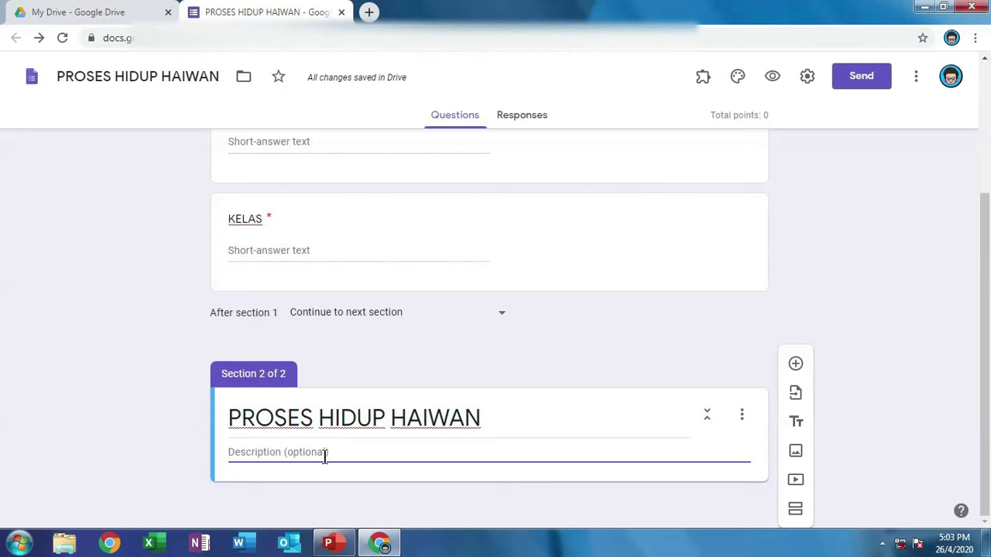
{"action": "type", "text": "J"}
{"action": "left_click", "coordinate": [325, 457]}
{"action": "type", "text": "AWA"}
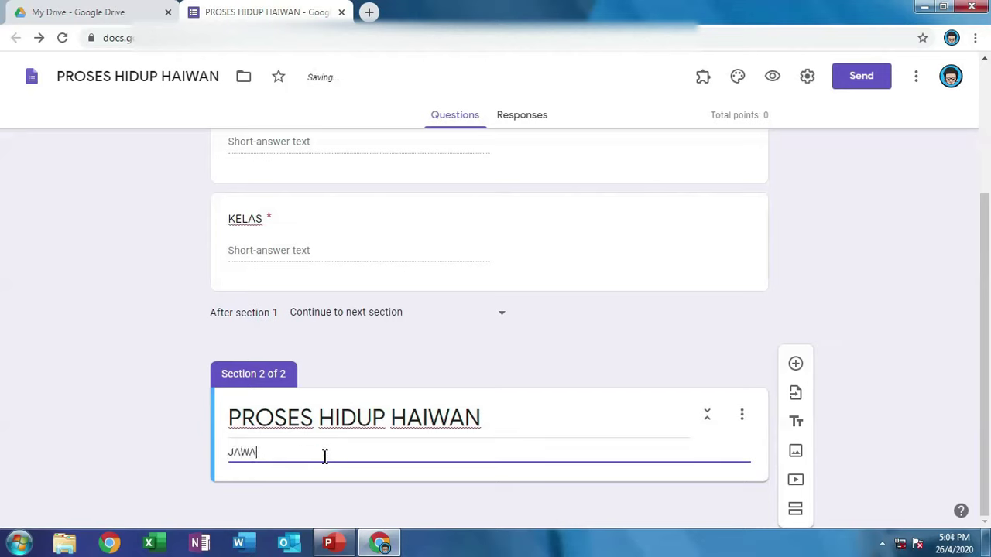
{"action": "type", "text": "B SEMUA SOALAN"}
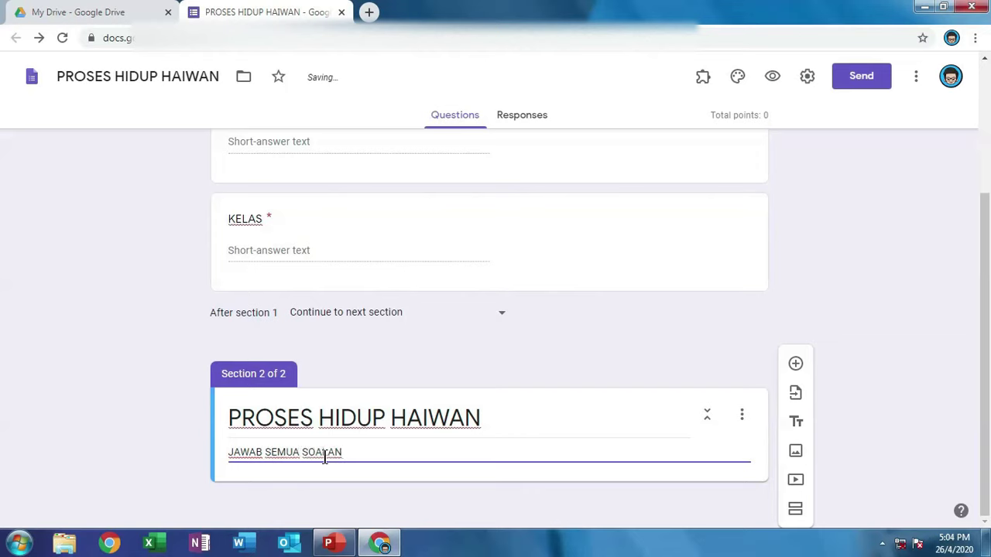
Add a question to section 2 and set its type to Multiple choice.
{"action": "left_click", "coordinate": [796, 366]}
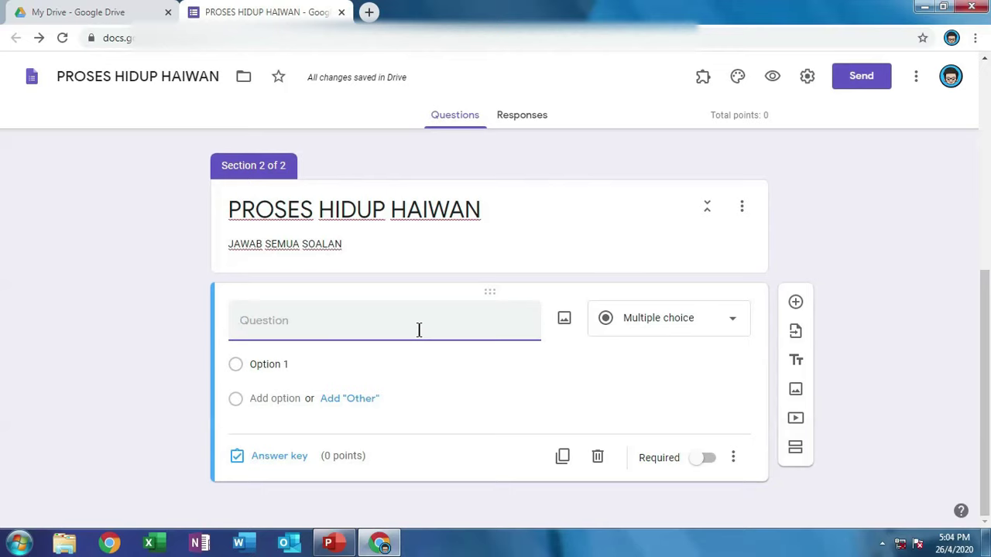
{"action": "type", "text": "N"}
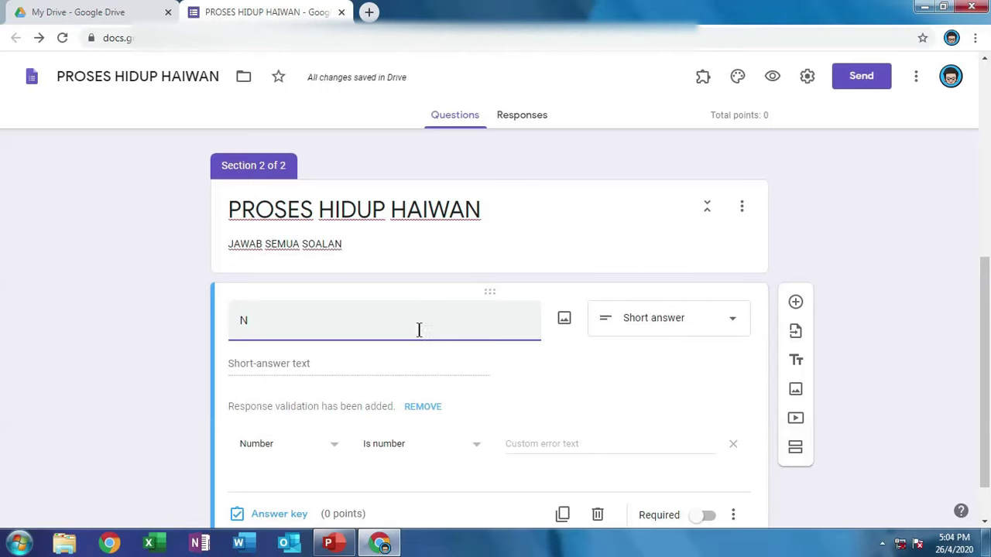
{"action": "left_click", "coordinate": [636, 309]}
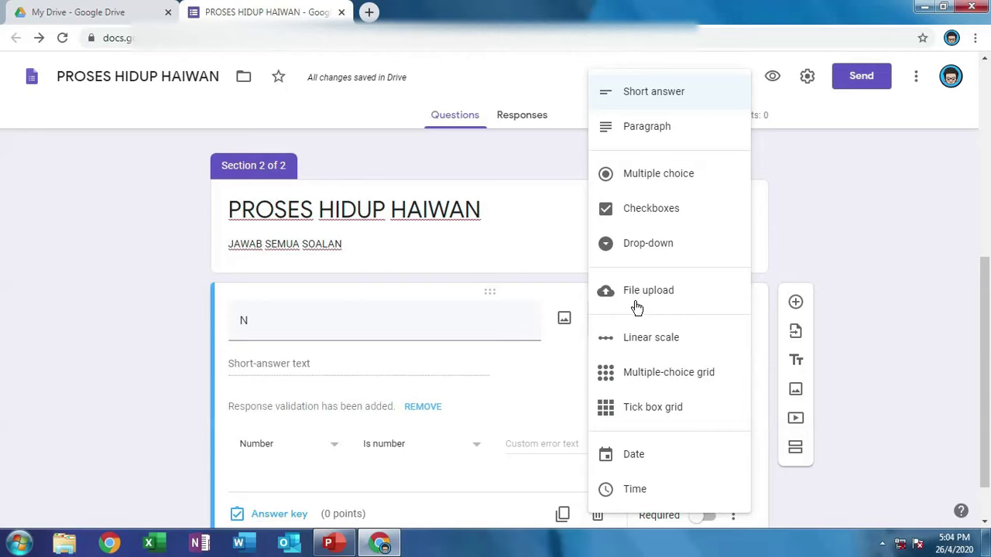
{"action": "left_click", "coordinate": [645, 184]}
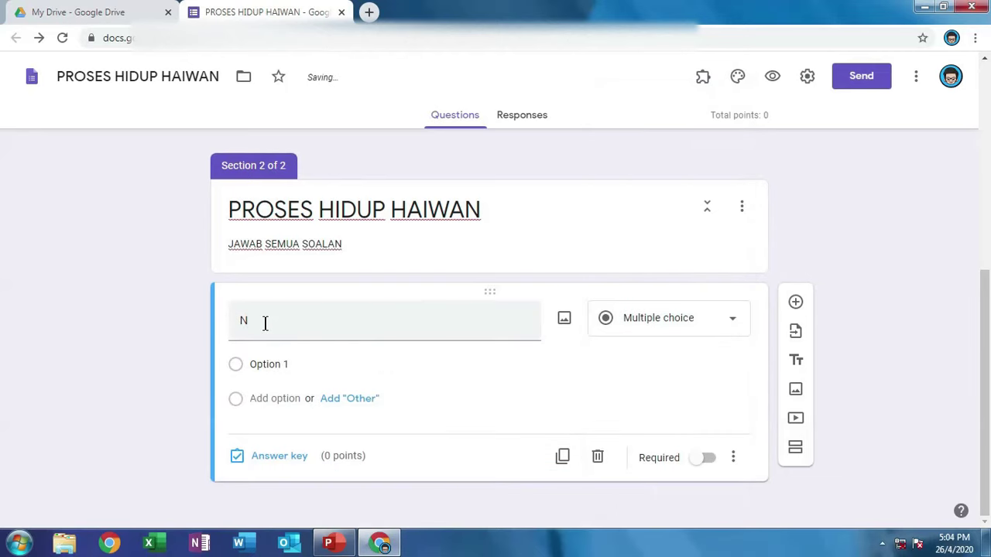
Word the multiple-choice question as "Nyatakan ciri haiwan di bawah melindungi diri daripada musuh?".
{"action": "left_click", "coordinate": [265, 323]}
{"action": "type", "text": "Nyatakan ciri "}
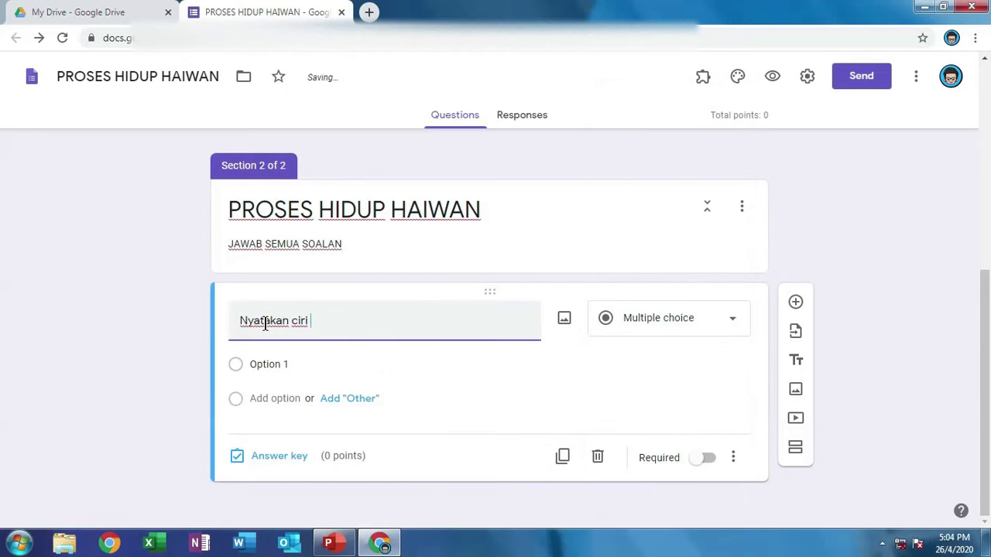
{"action": "type", "text": "haiwan dibawah"}
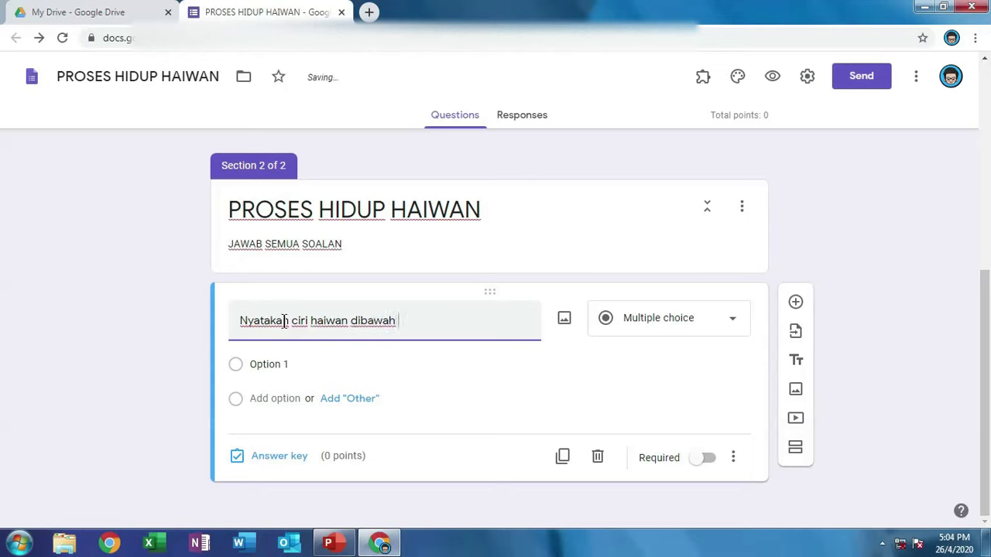
{"action": "left_click", "coordinate": [360, 319]}
{"action": "left_click", "coordinate": [407, 320]}
{"action": "type", "text": "melindungi diri dar"}
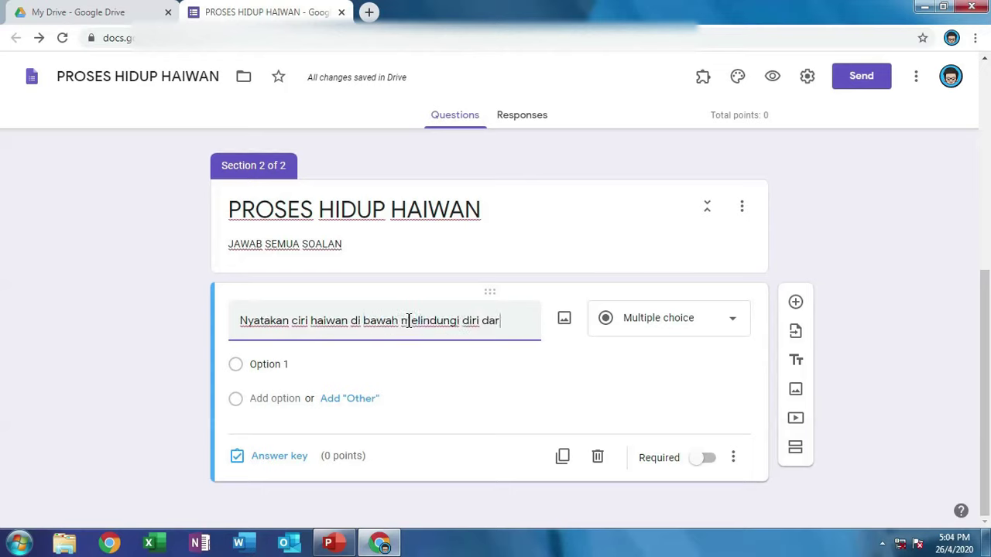
{"action": "type", "text": "ipada musuh"}
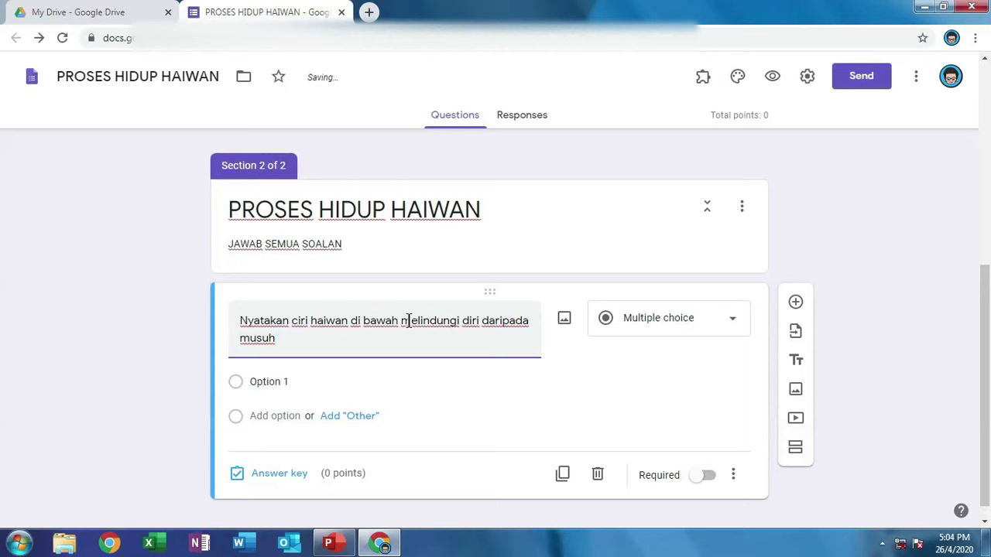
{"action": "type", "text": "?"}
Search Google Image Search for "pangolin" and insert the grey pangolin drawing on a white background into the question.
{"action": "left_click", "coordinate": [564, 324]}
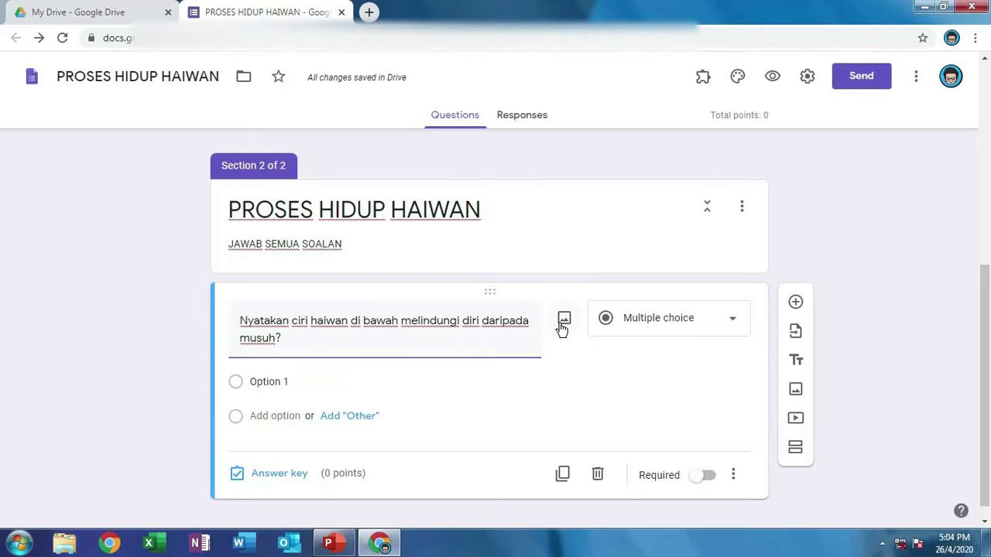
{"action": "left_click", "coordinate": [564, 324]}
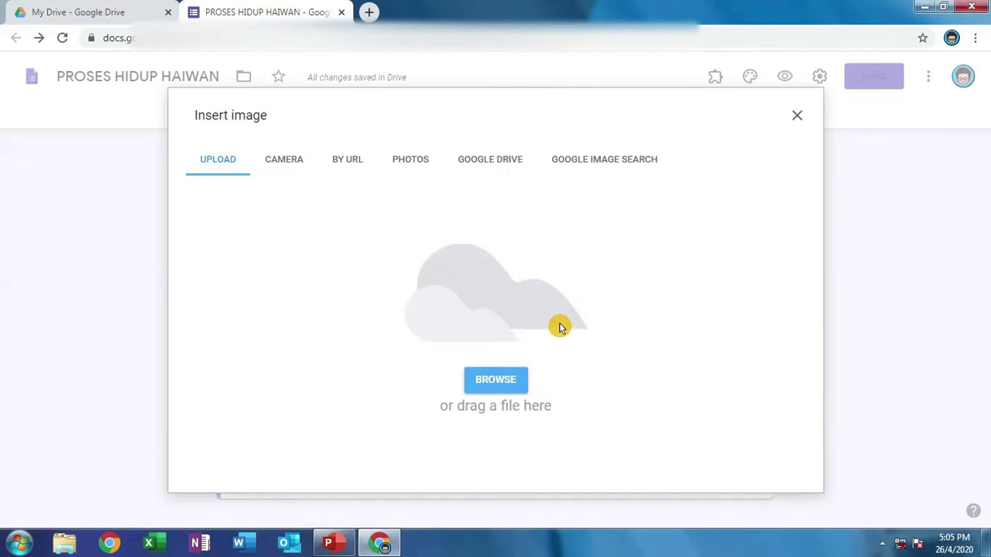
{"action": "left_click", "coordinate": [491, 379]}
{"action": "left_click", "coordinate": [575, 165]}
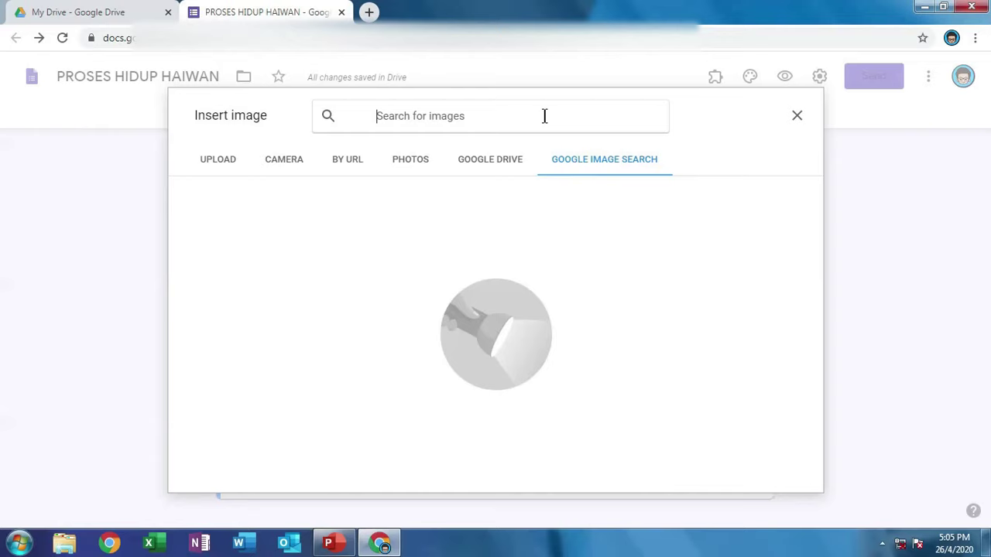
{"action": "type", "text": "pangolin"}
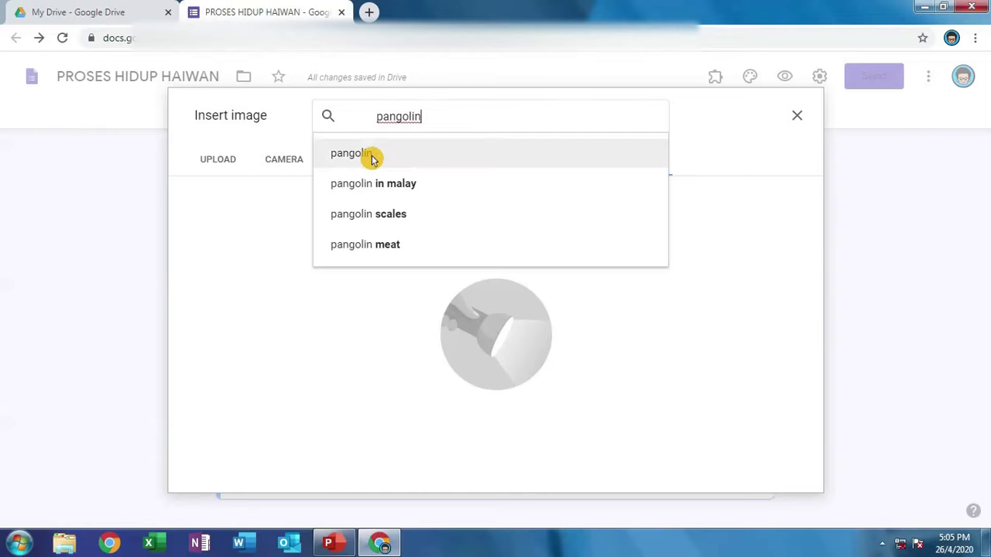
{"action": "left_click", "coordinate": [371, 159]}
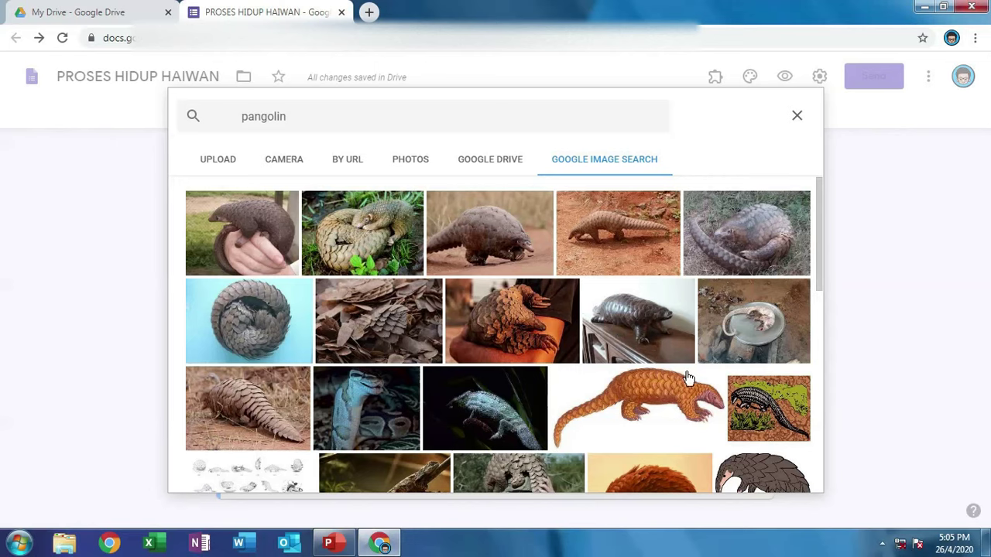
{"action": "scroll", "coordinate": [688, 378], "scroll_direction": "down", "scroll_amount": 1}
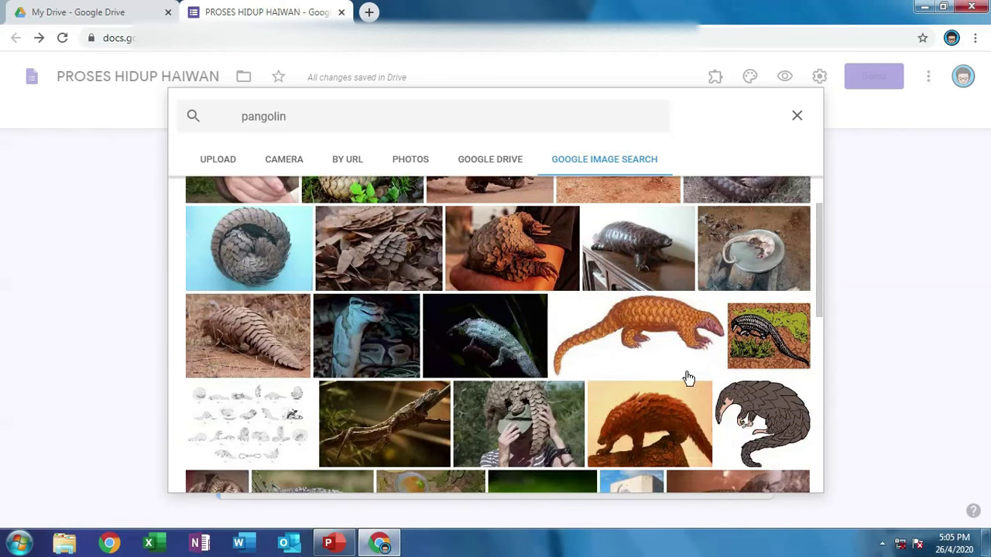
{"action": "left_click", "coordinate": [742, 422]}
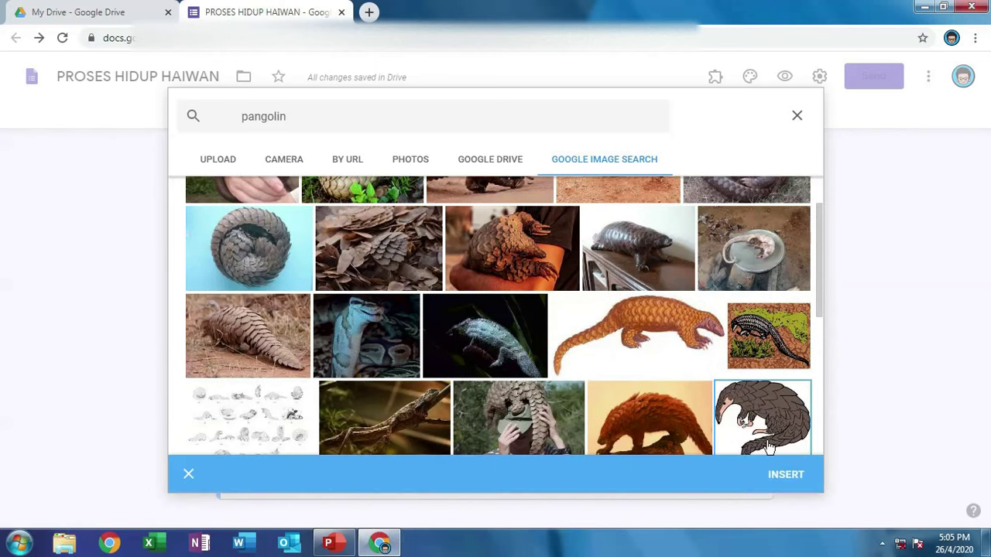
{"action": "left_click", "coordinate": [785, 478]}
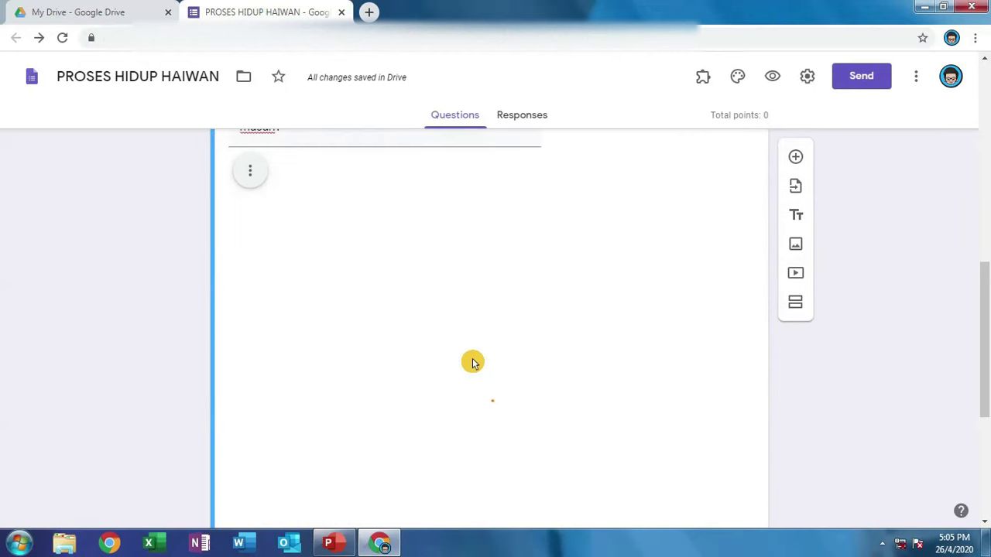
Shrink the pangolin picture in the question proportionally to less than a third of its inserted width.
{"action": "scroll", "coordinate": [472, 363], "scroll_direction": "down", "scroll_amount": 2}
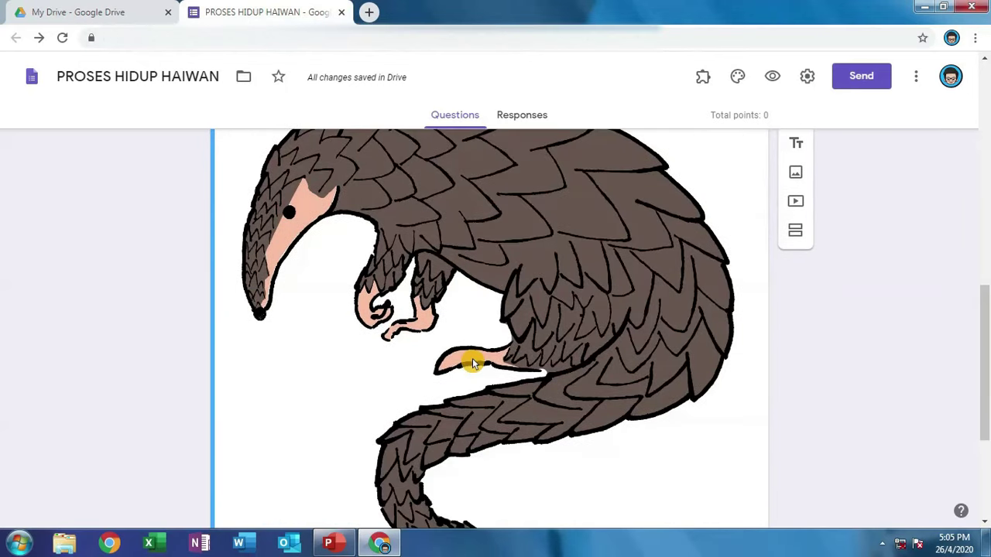
{"action": "left_click", "coordinate": [504, 308]}
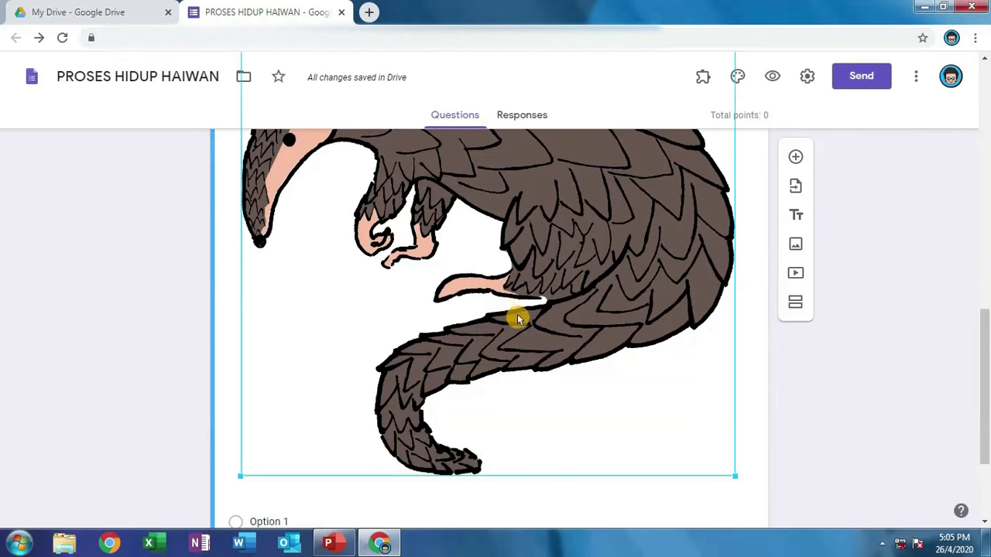
{"action": "left_click_drag", "start_coordinate": [734, 476], "coordinate": [324, 134]}
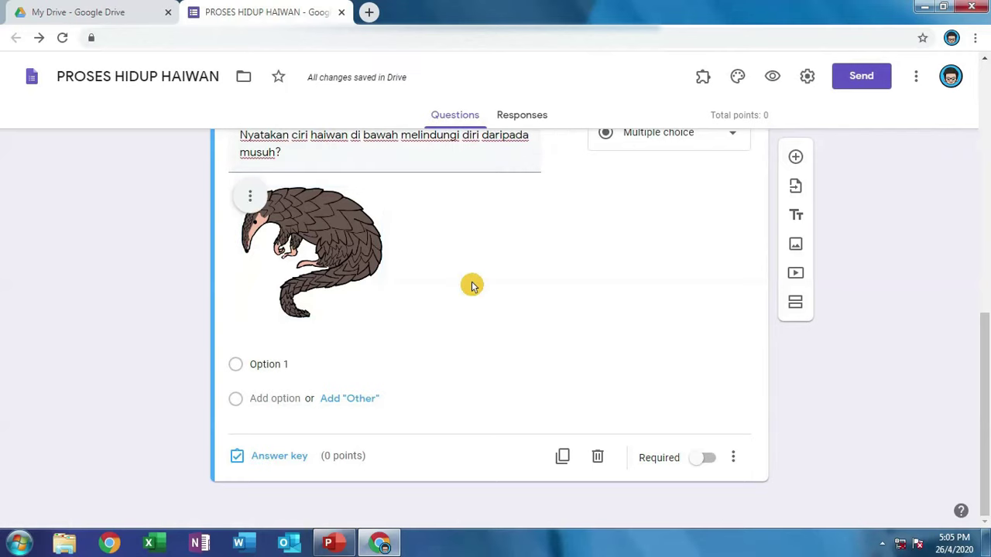
Fill in the pangolin question's four answer options as "Berduri", "Bersisik keras", "Bertanduk" and "Berbisa".
{"action": "left_click", "coordinate": [261, 367]}
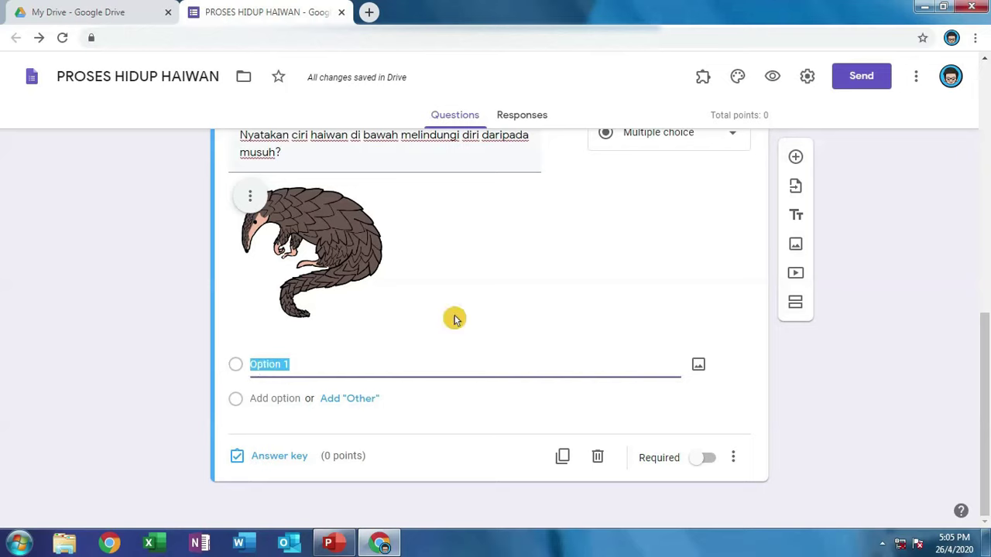
{"action": "type", "text": "B"}
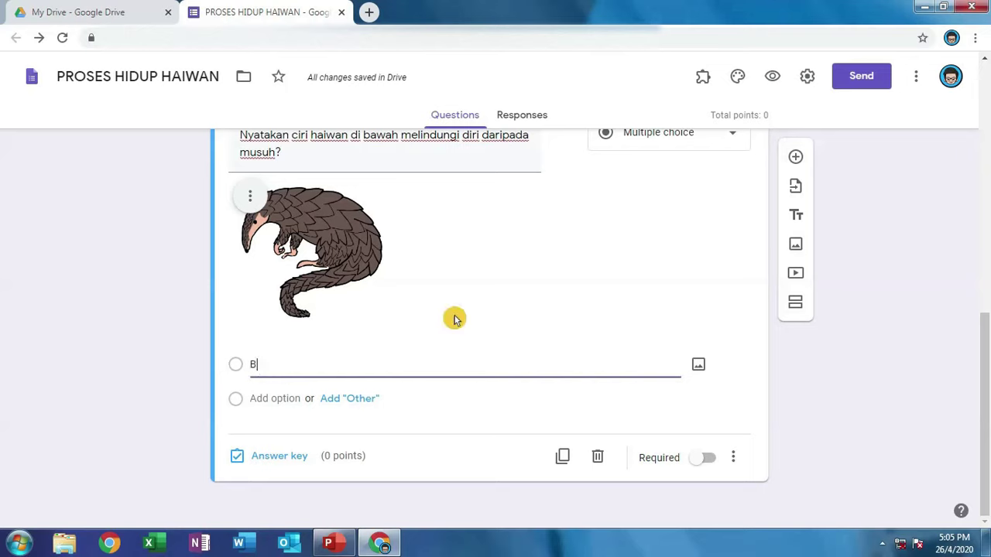
{"action": "type", "text": "erduri"}
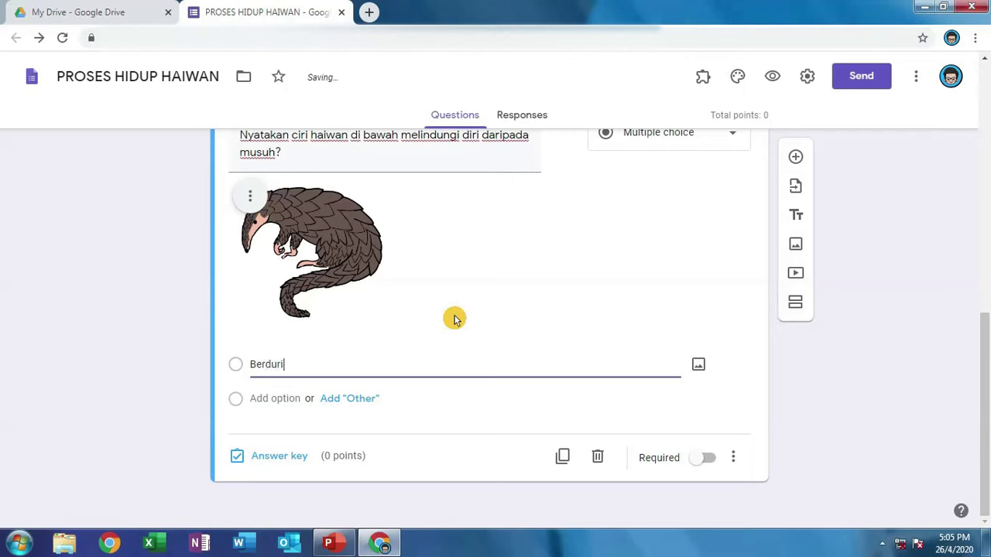
{"action": "left_click", "coordinate": [272, 400]}
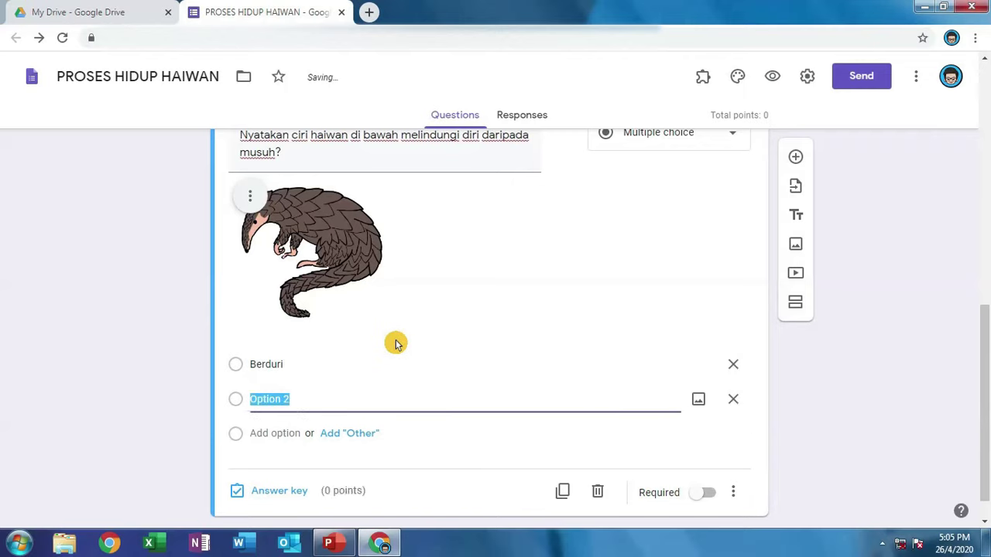
{"action": "type", "text": "Bersis"}
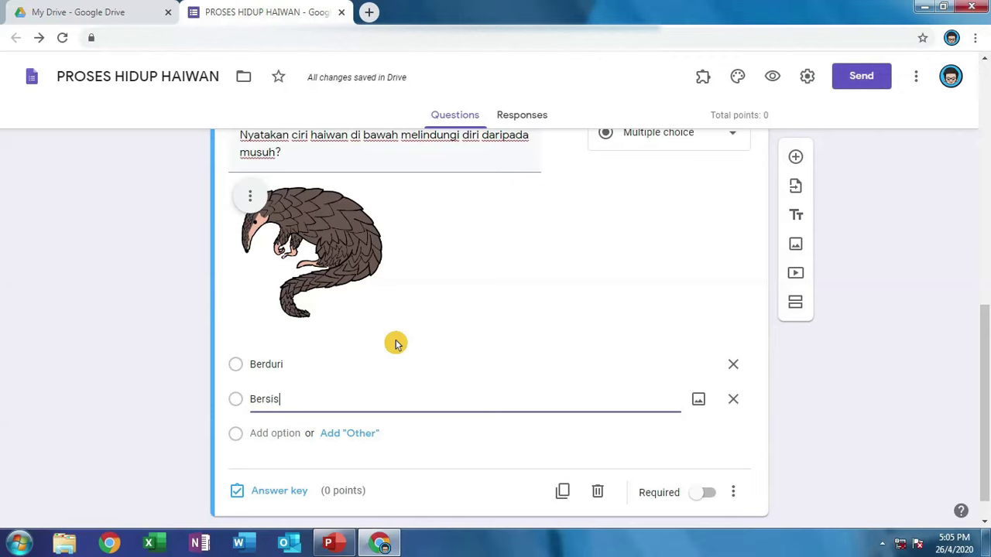
{"action": "type", "text": "ik keras"}
{"action": "left_click", "coordinate": [279, 434]}
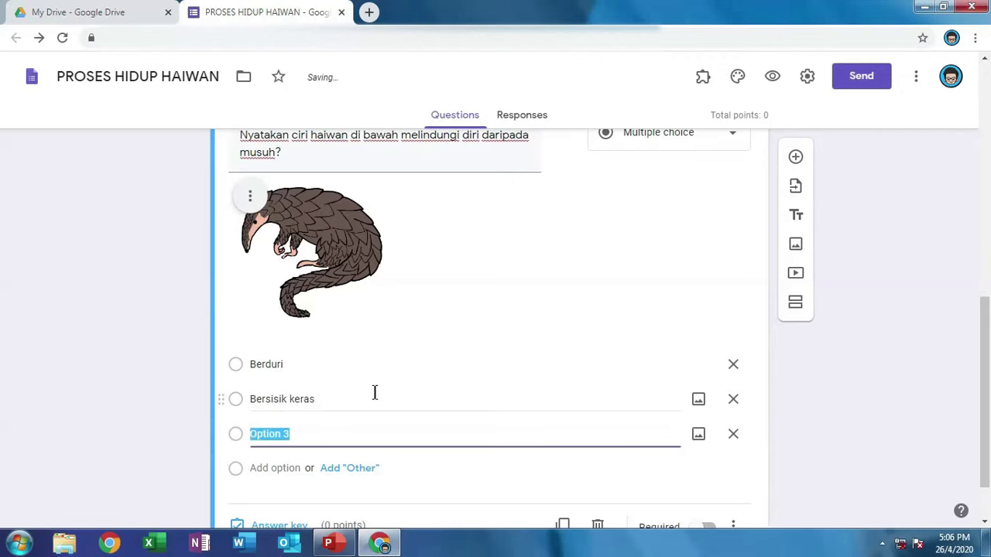
{"action": "type", "text": "B"}
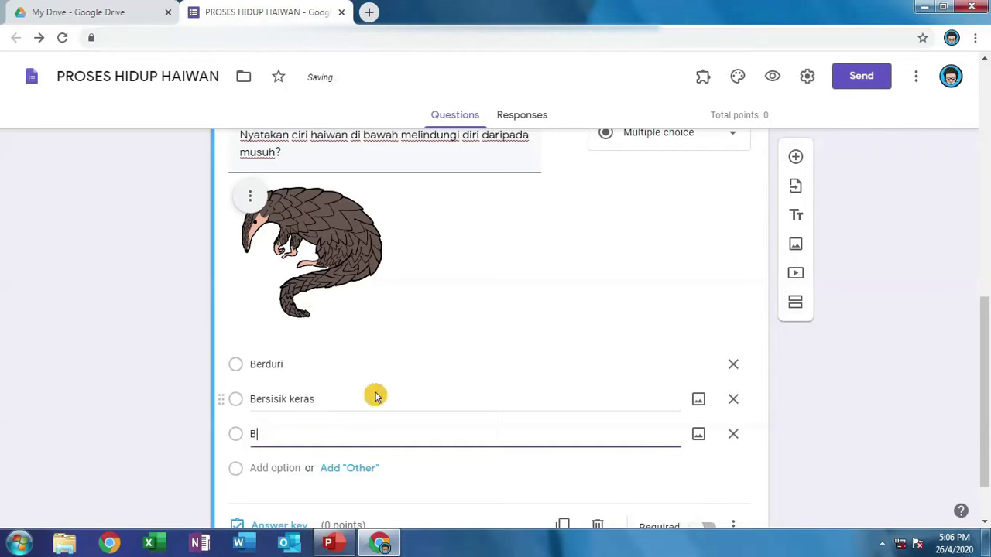
{"action": "type", "text": "era"}
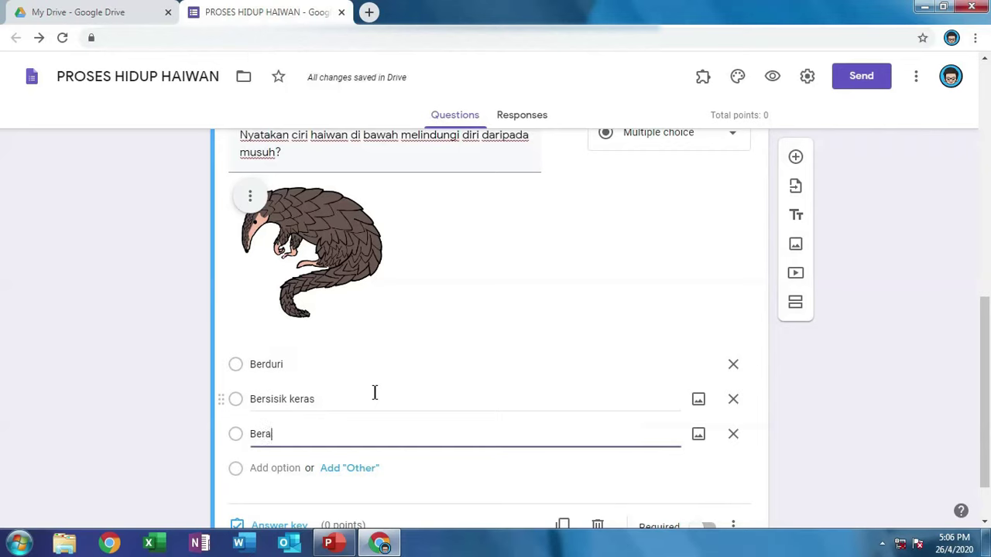
{"action": "key", "text": "BackSpace"}
{"action": "type", "text": "tanduk"}
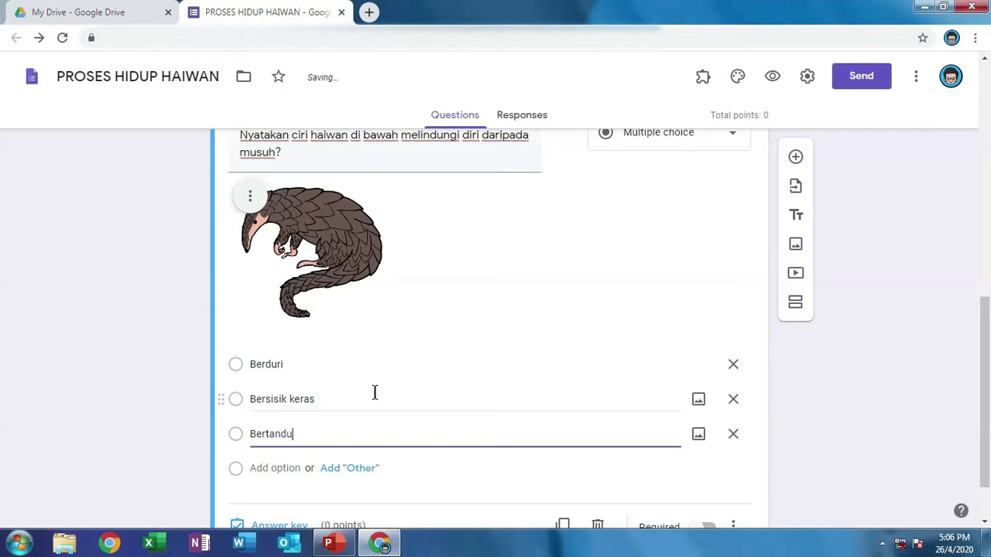
{"action": "left_click", "coordinate": [287, 468]}
{"action": "type", "text": "Berbisa"}
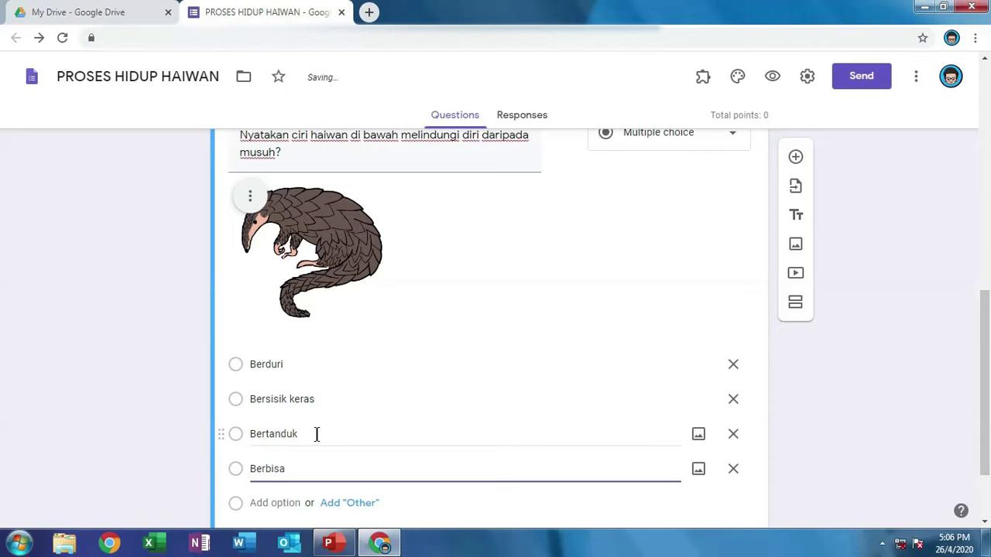
Make the pangolin question required and set its answer key to "Bersisik keras" worth 1 point.
{"action": "scroll", "coordinate": [471, 354], "scroll_direction": "down", "scroll_amount": 2}
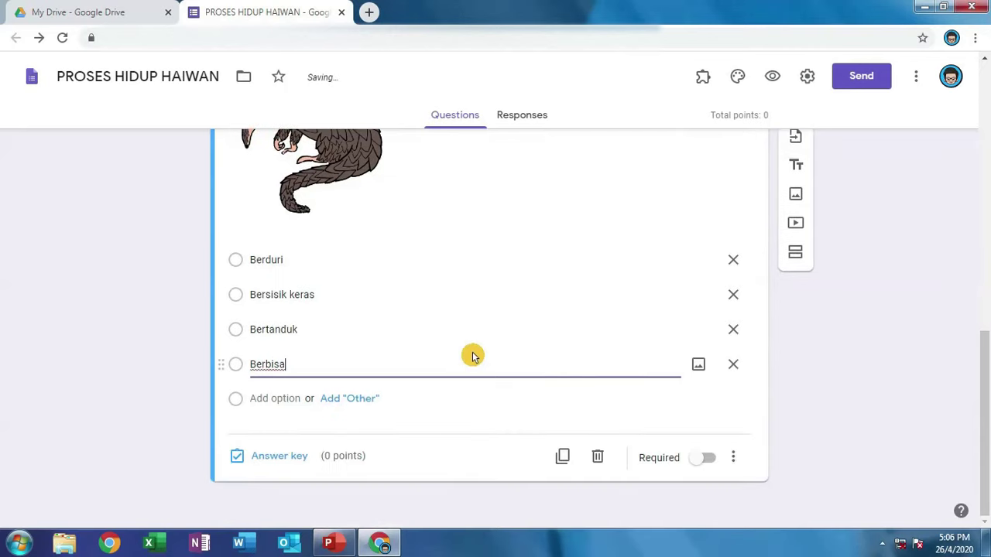
{"action": "left_click", "coordinate": [698, 465]}
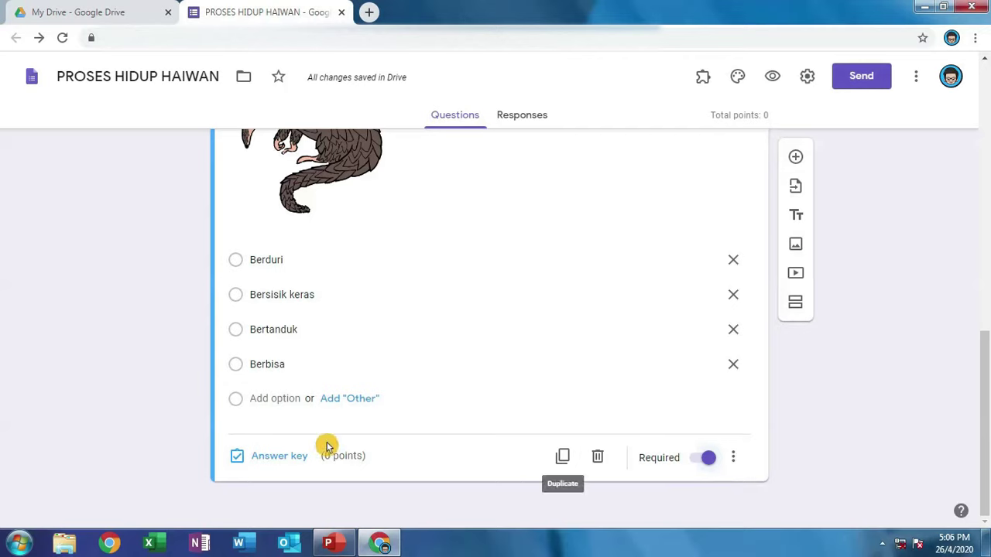
{"action": "left_click", "coordinate": [286, 463]}
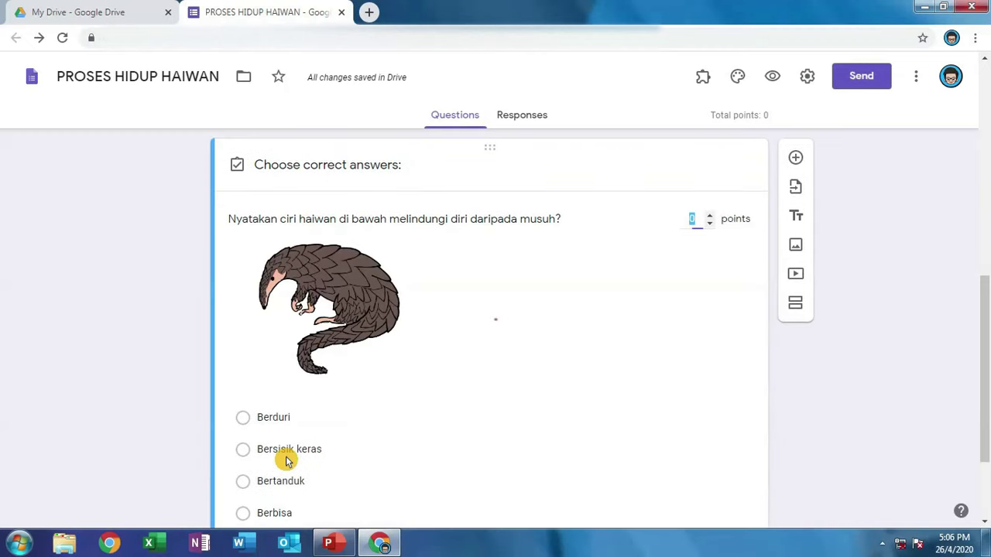
{"action": "left_click", "coordinate": [690, 238]}
{"action": "type", "text": "1"}
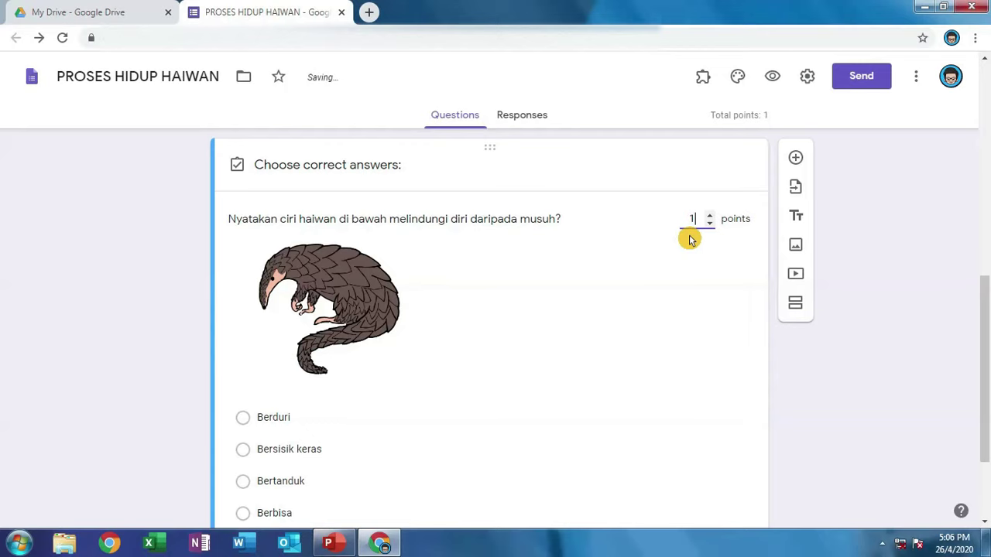
{"action": "scroll", "coordinate": [690, 237], "scroll_direction": "down", "scroll_amount": 1}
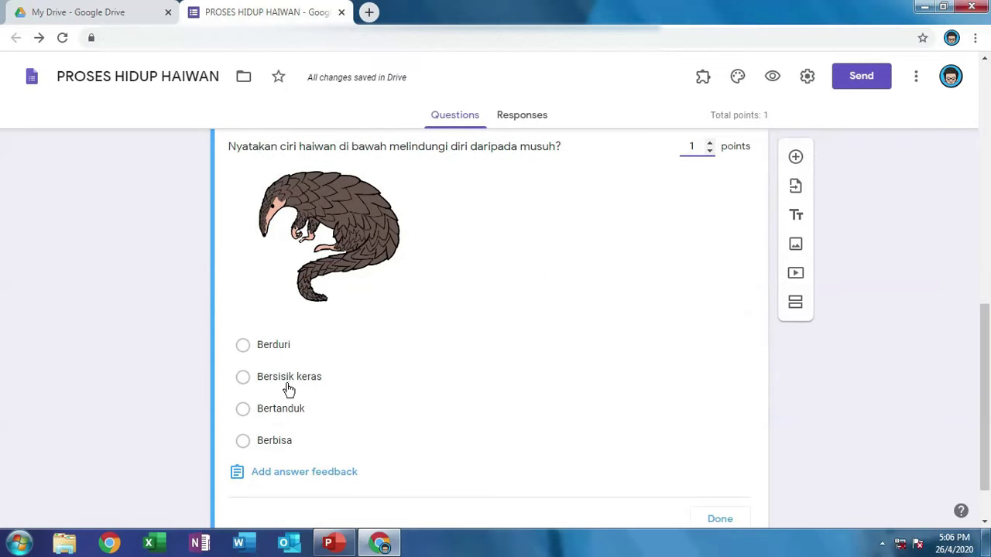
{"action": "left_click", "coordinate": [288, 379]}
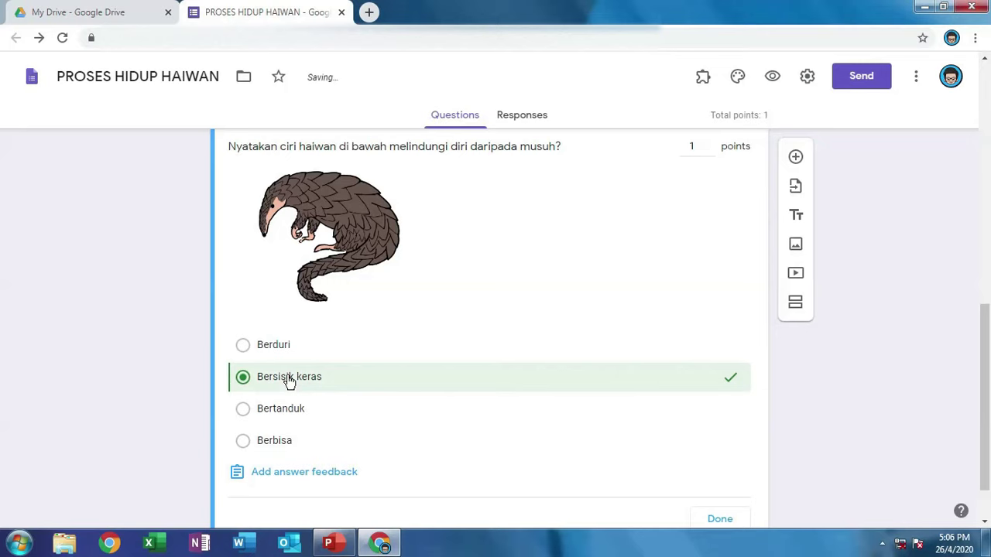
{"action": "left_click", "coordinate": [719, 520]}
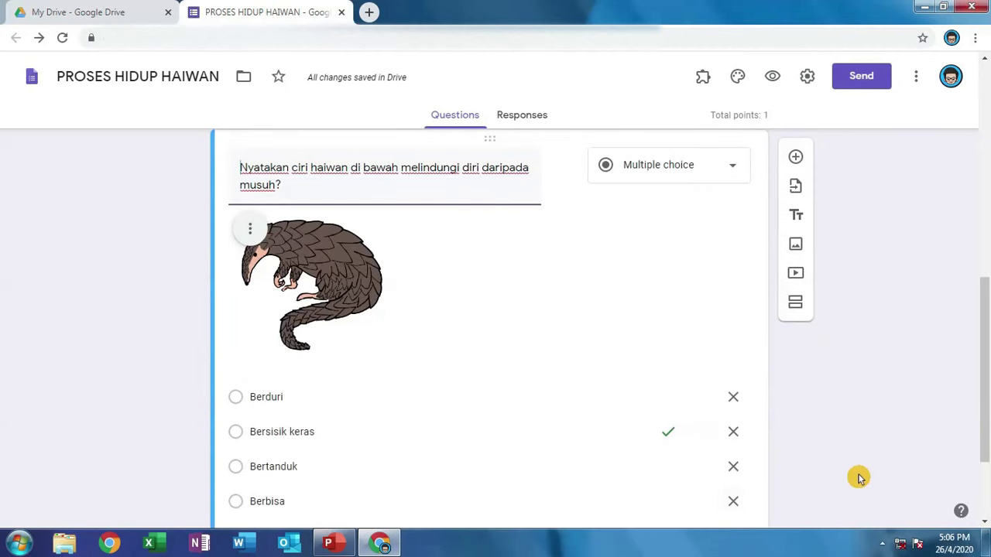
Add a new multiple-choice question worded "Apakah contoh haiwan yang boleh memutuskan anggota badan apabila diancam musuh?".
{"action": "left_click", "coordinate": [796, 158]}
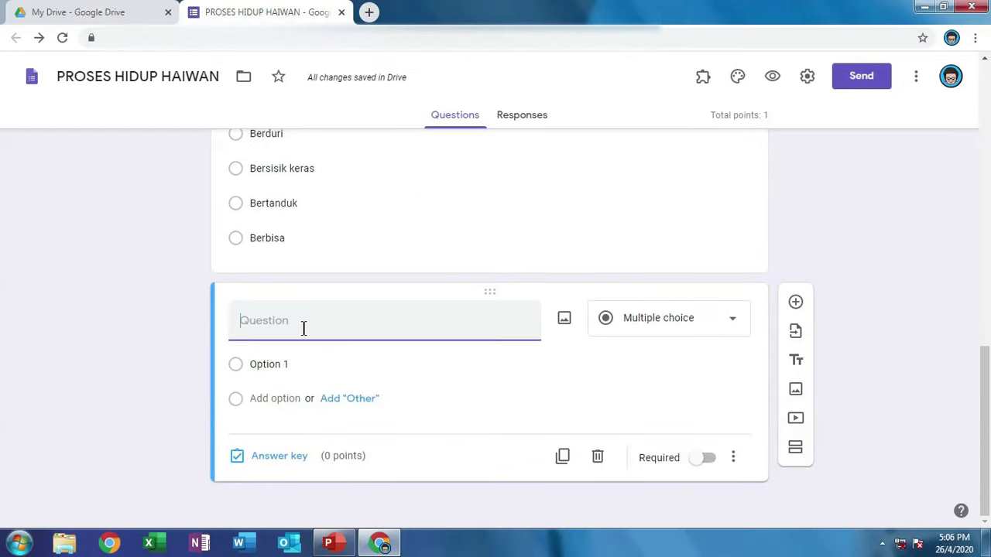
{"action": "type", "text": "Apakah contoh haiwan yan"}
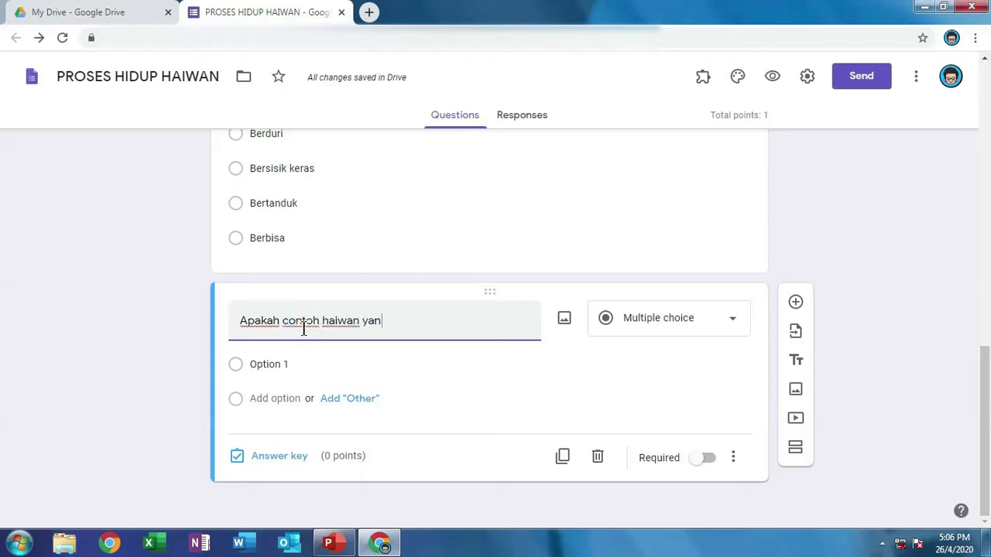
{"action": "type", "text": "g boleh memutuskan anggota "}
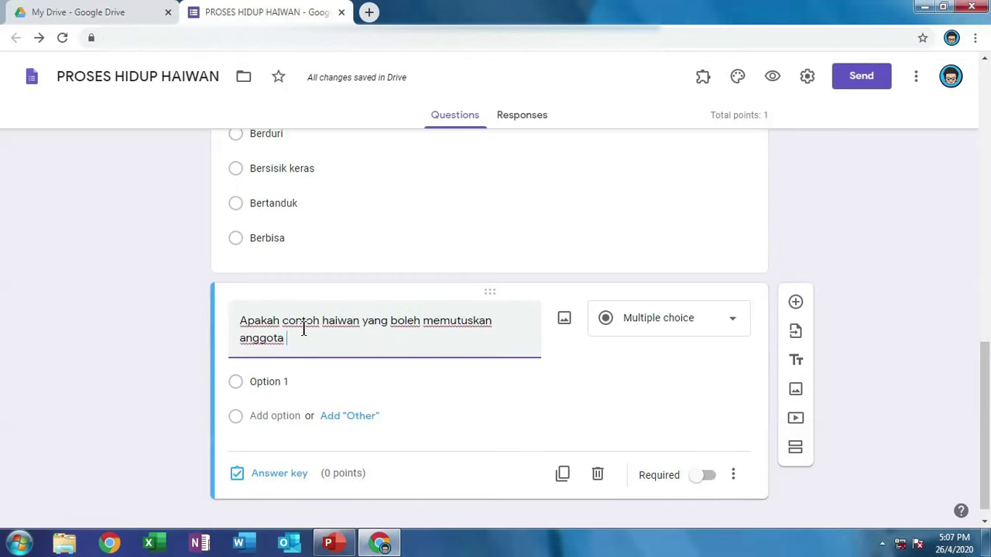
{"action": "type", "text": "badan apabila diancam musuh?"}
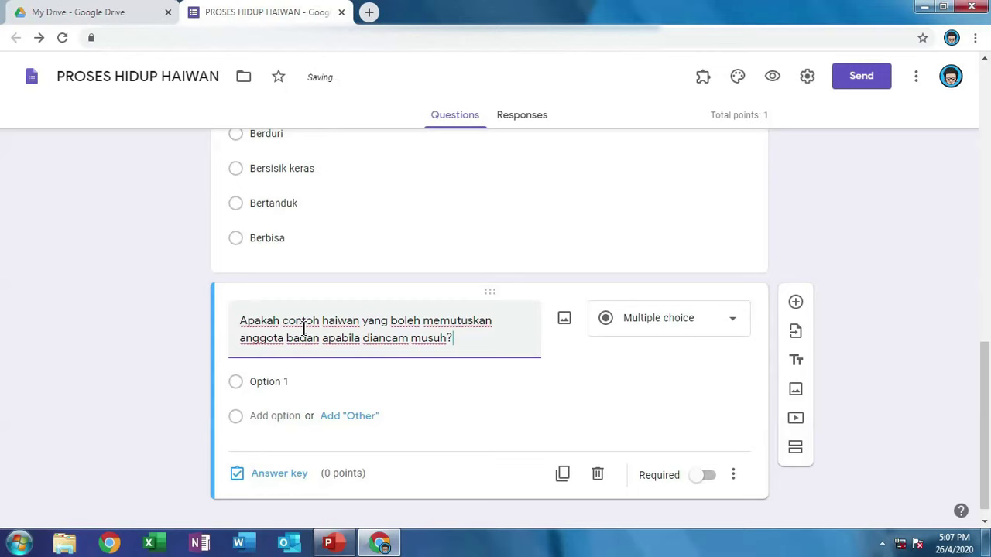
Fill in the new question's four answer options as "cicak", "belalang", "ikan" and "cacing".
{"action": "left_click", "coordinate": [260, 381]}
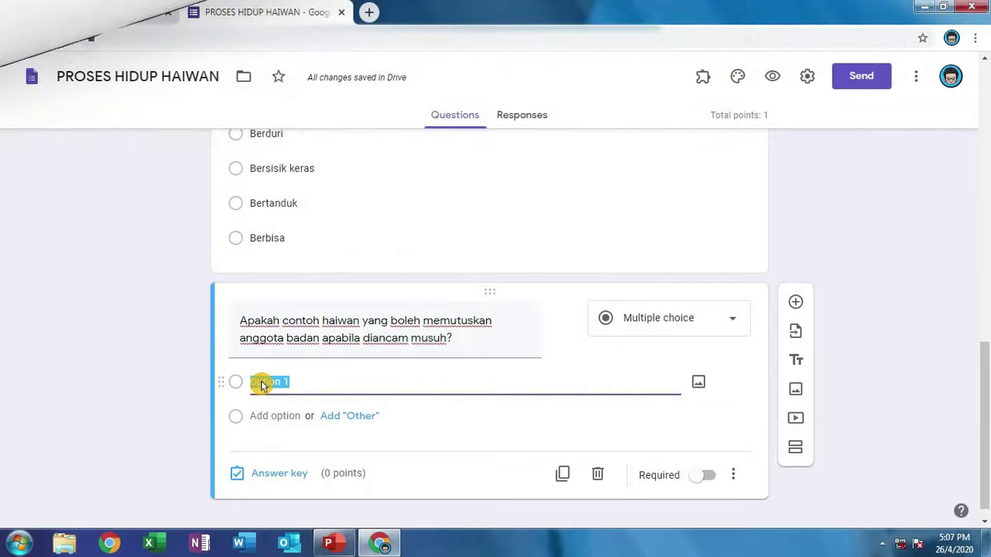
{"action": "type", "text": "cicak"}
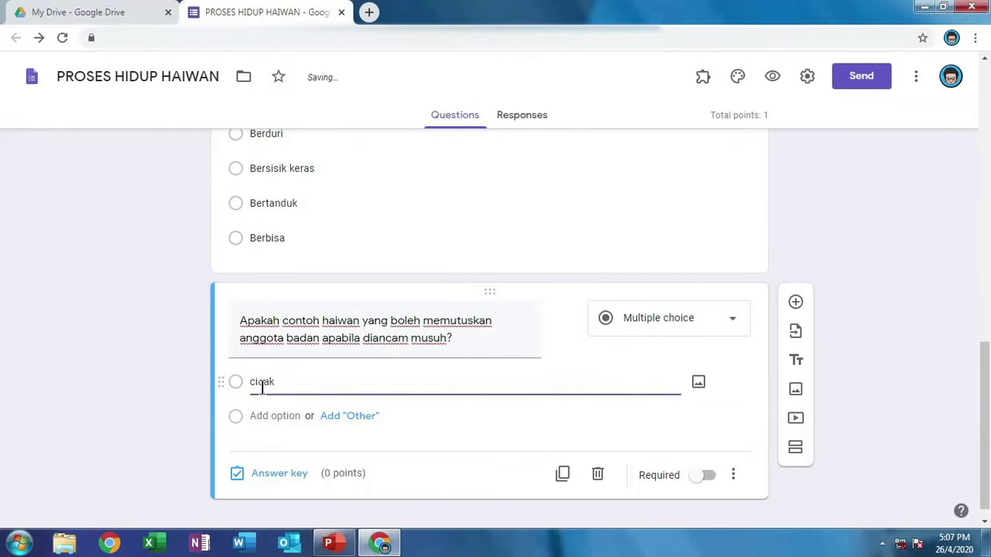
{"action": "left_click", "coordinate": [267, 417]}
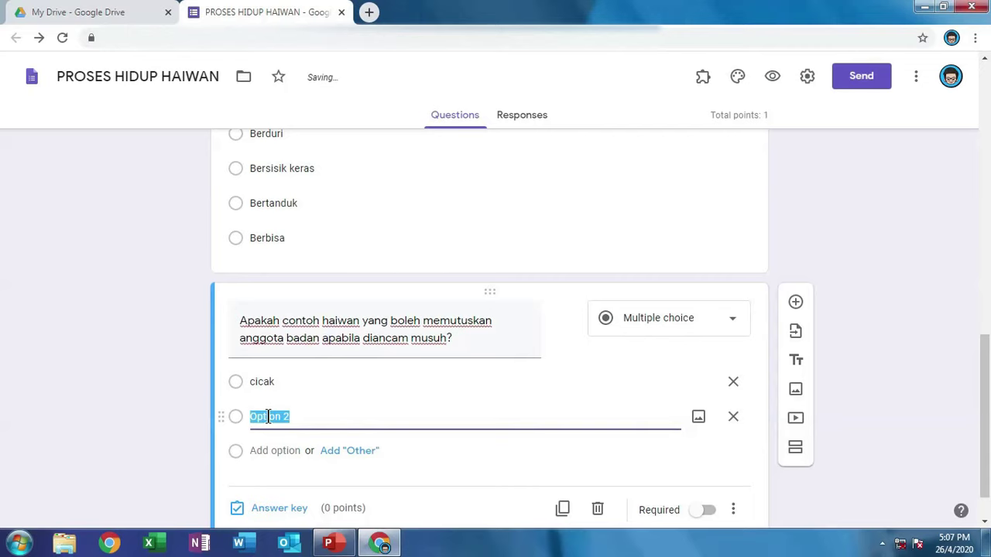
{"action": "type", "text": "belalang"}
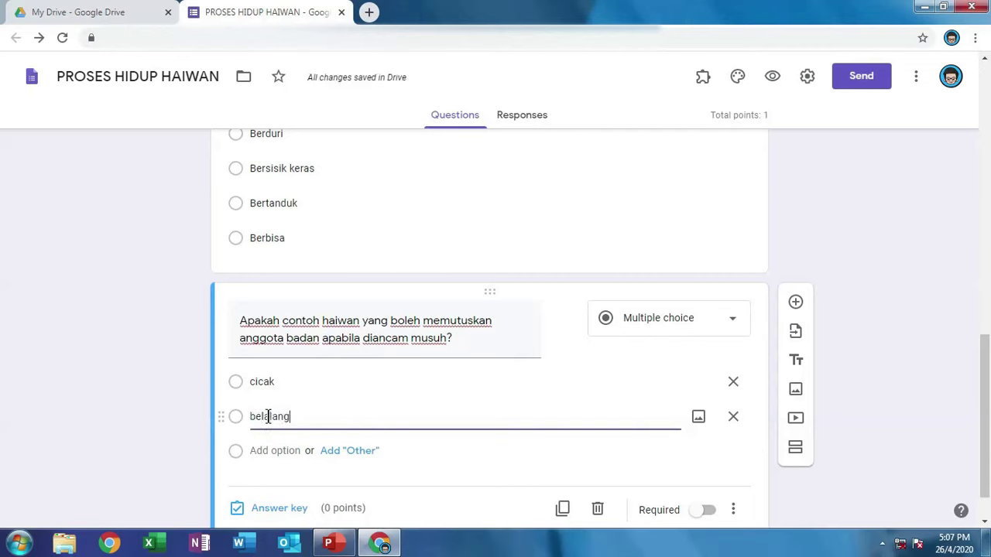
{"action": "left_click", "coordinate": [272, 451]}
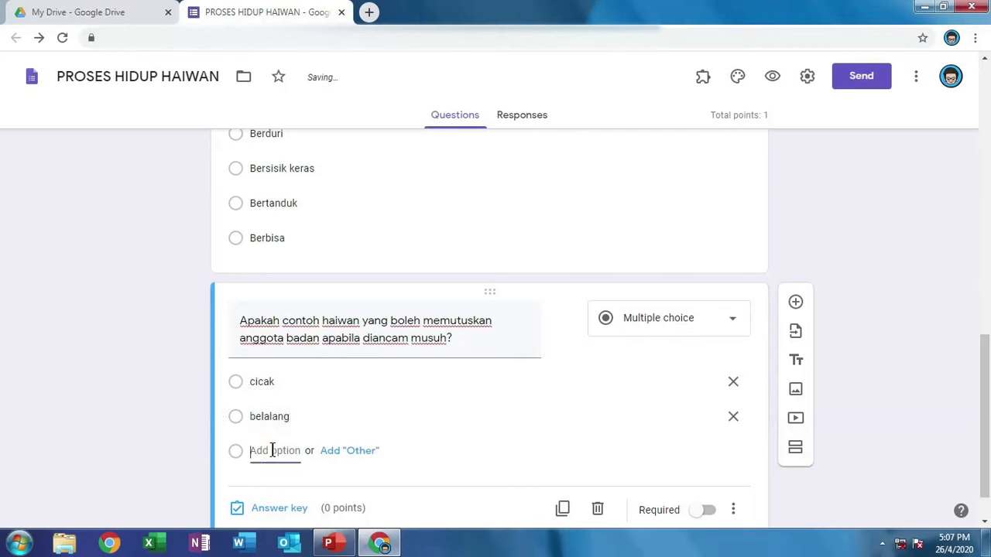
{"action": "type", "text": "ika"}
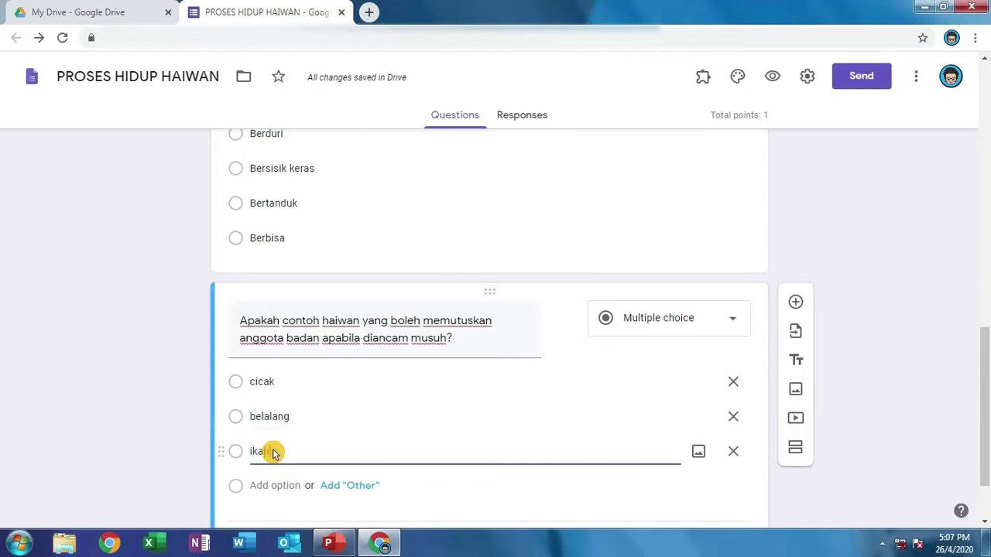
{"action": "type", "text": "n"}
{"action": "left_click", "coordinate": [275, 486]}
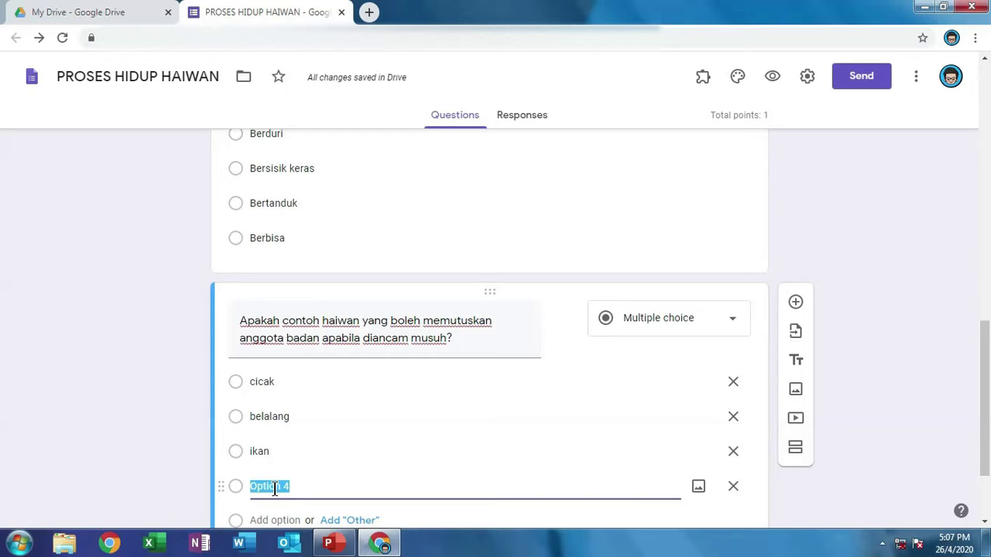
{"action": "type", "text": "cacing"}
Make the question about animals that shed a body part required.
{"action": "scroll", "coordinate": [361, 447], "scroll_direction": "down", "scroll_amount": 1}
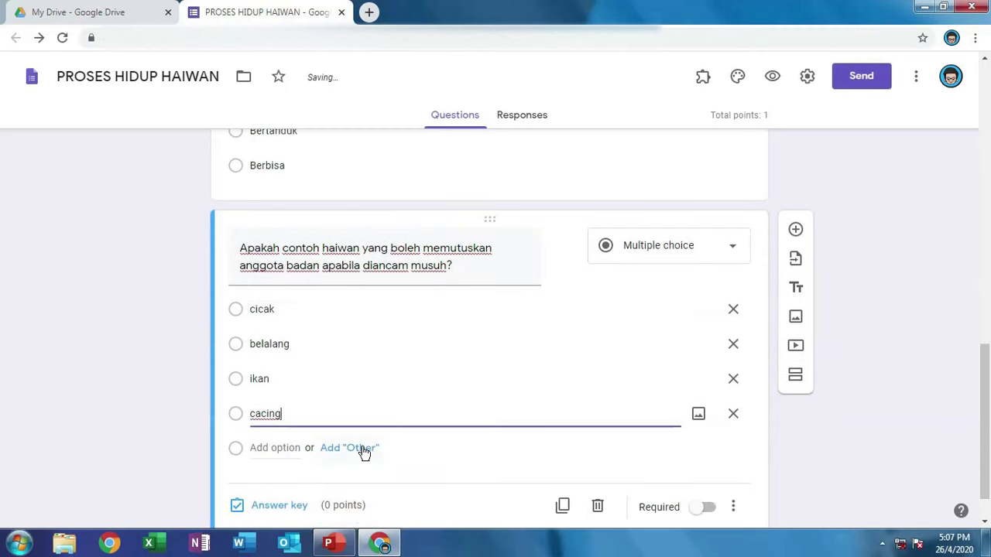
{"action": "scroll", "coordinate": [364, 453], "scroll_direction": "down", "scroll_amount": 1}
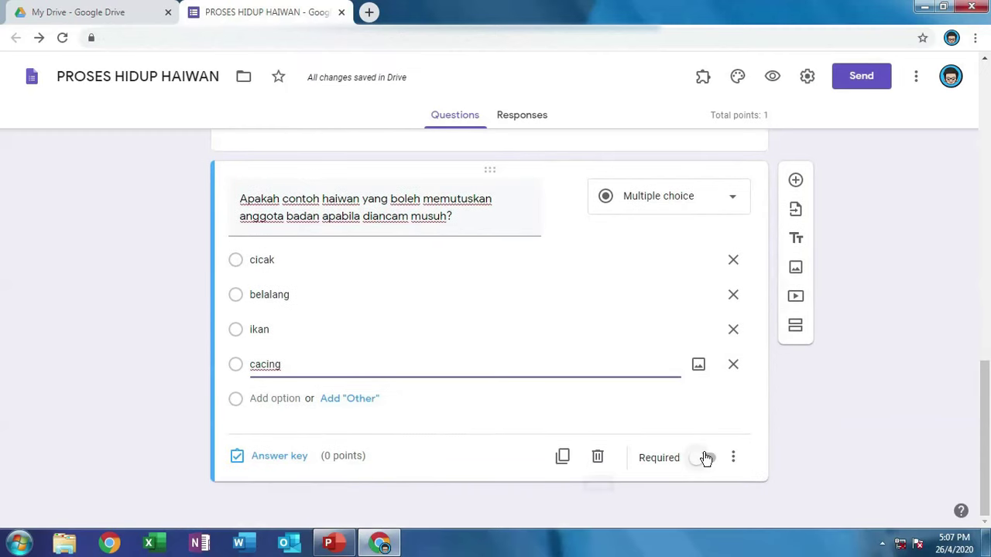
{"action": "left_click", "coordinate": [707, 458]}
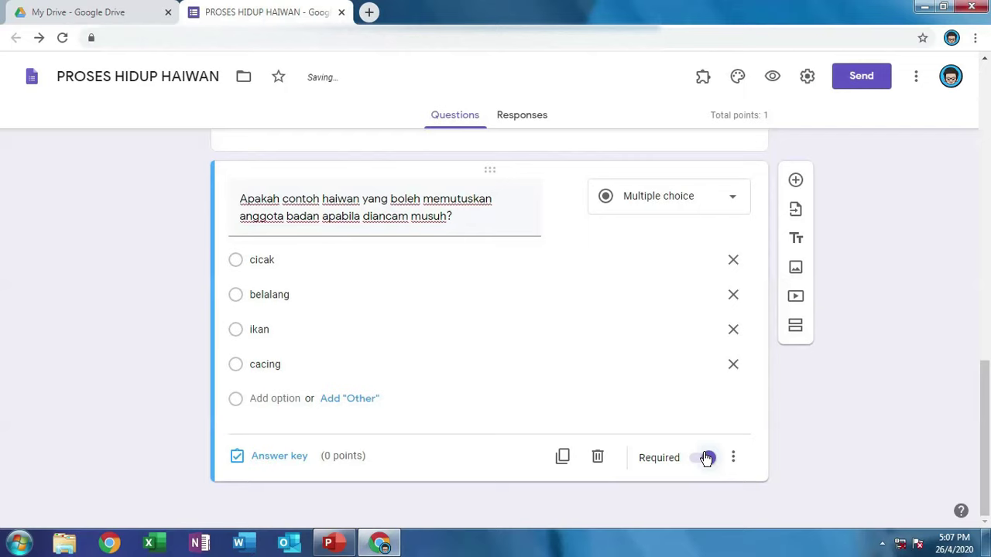
Set the answer key of the question about animals that shed a body part to "cicak", worth 1 point.
{"action": "left_click", "coordinate": [275, 459]}
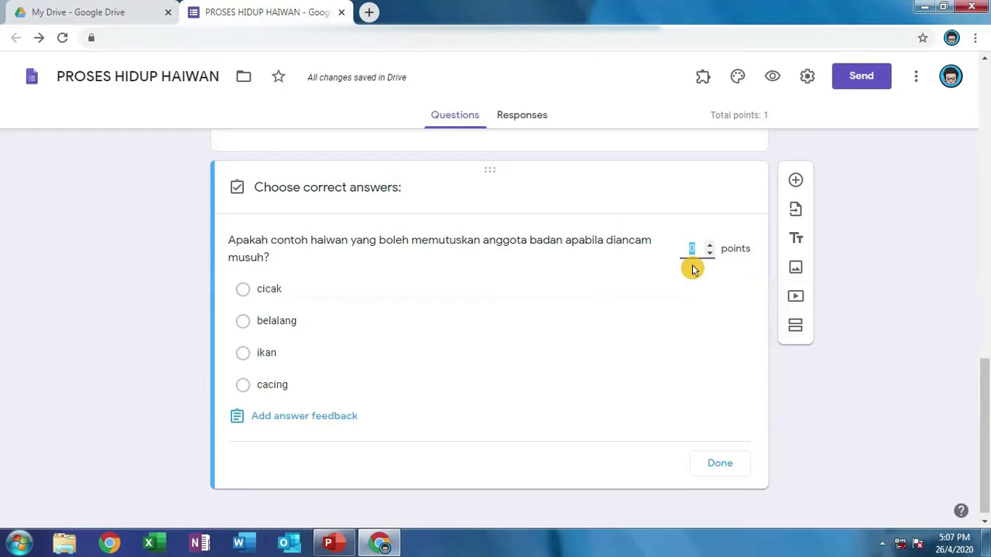
{"action": "type", "text": "1"}
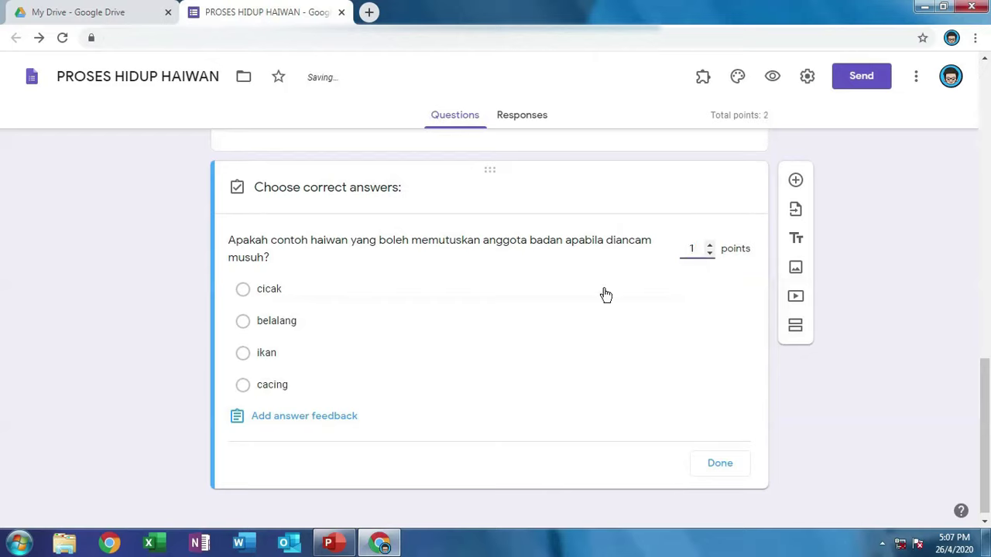
{"action": "left_click", "coordinate": [277, 300]}
{"action": "left_click", "coordinate": [714, 469]}
{"action": "left_click", "coordinate": [712, 468]}
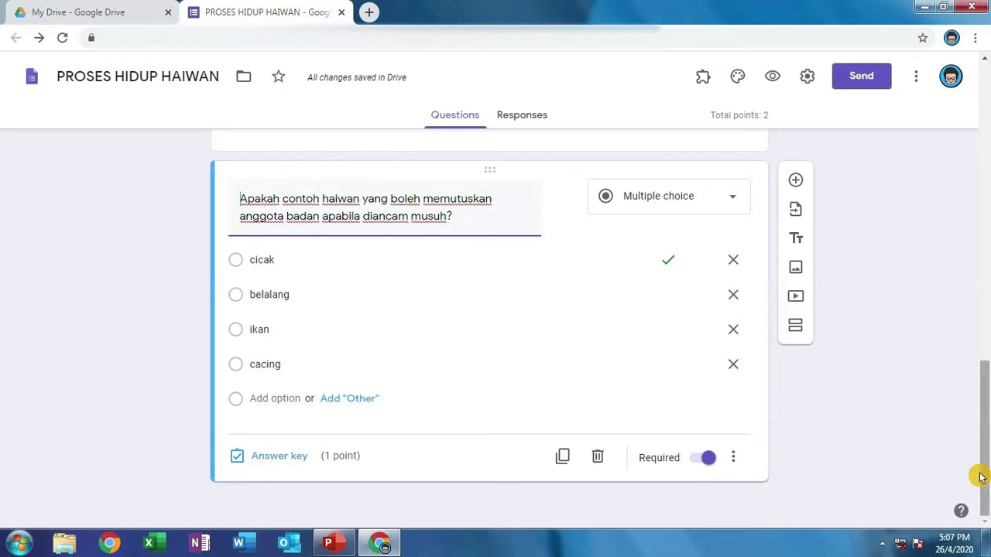
Preview the form, fill in the respondent's name and the class "5 BESTARI", and continue to the second section.
{"action": "left_click", "coordinate": [773, 93]}
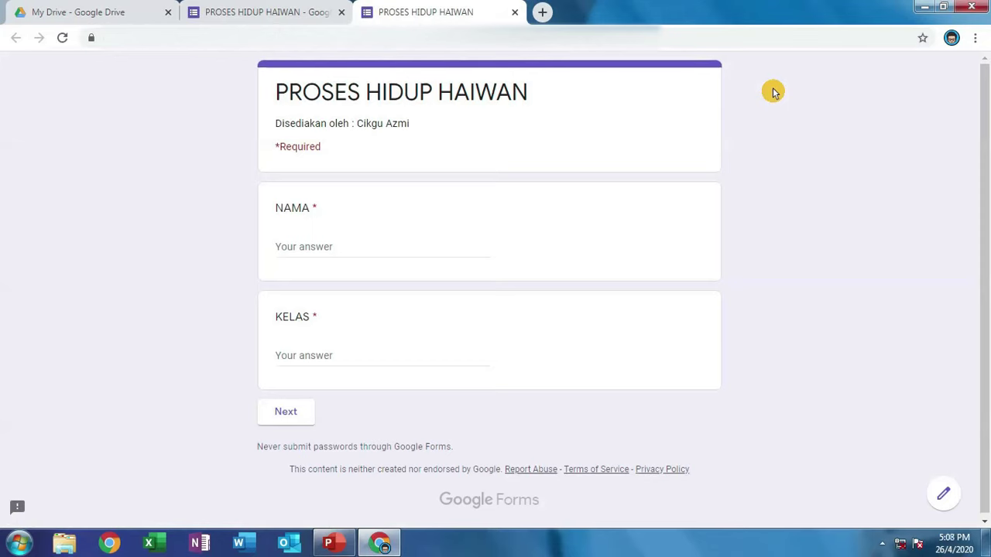
{"action": "left_click", "coordinate": [354, 242]}
{"action": "type", "text": "a"}
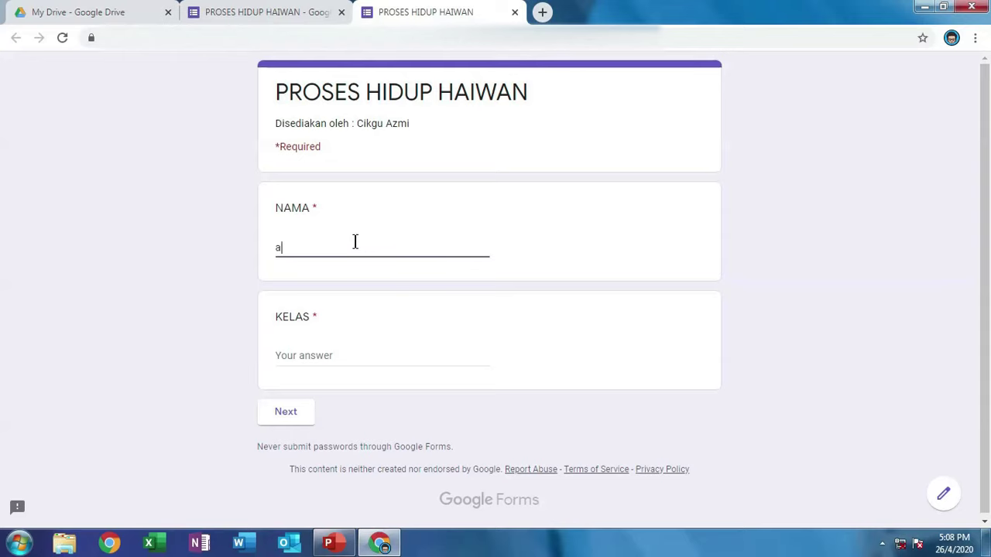
{"action": "key", "text": "BackSpace"}
{"action": "type", "text": "AZMI"}
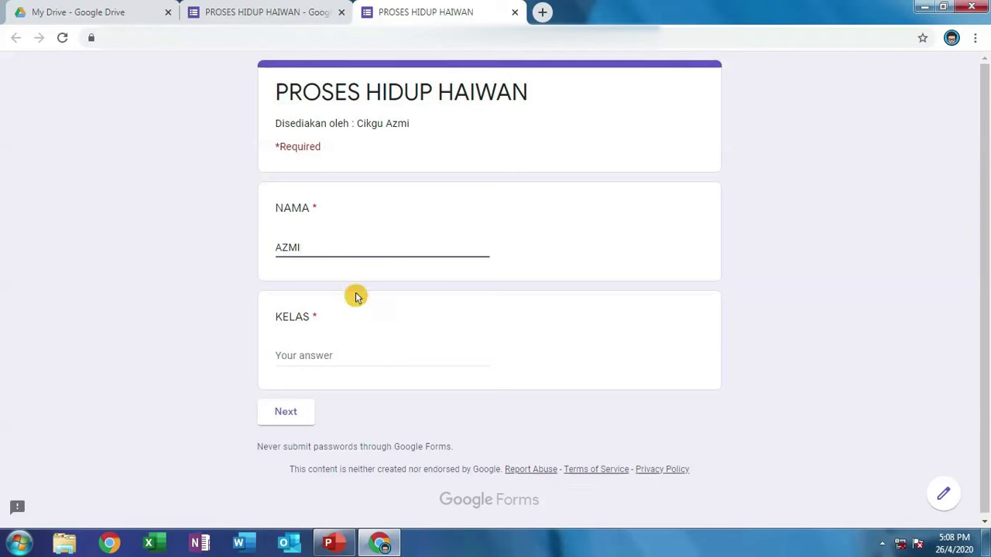
{"action": "left_click", "coordinate": [343, 362]}
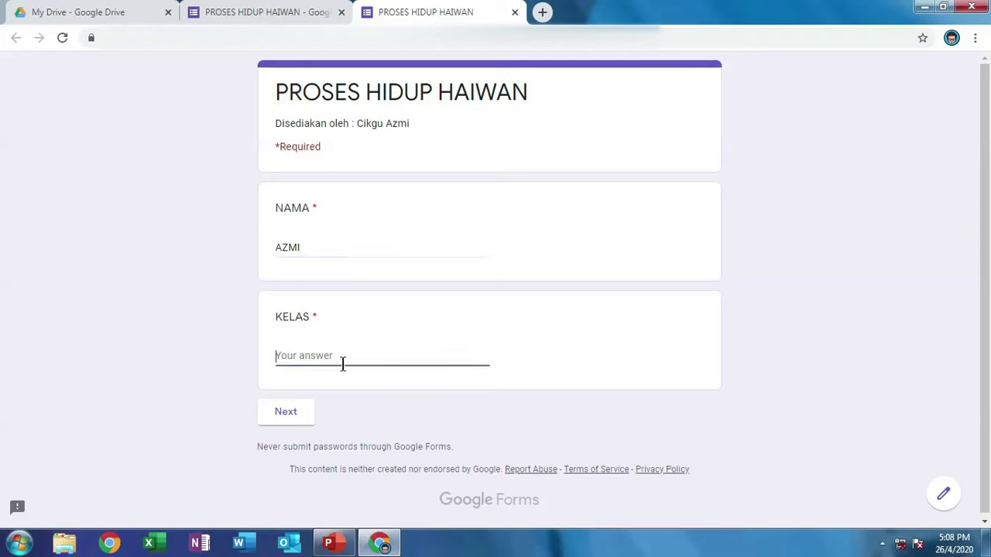
{"action": "type", "text": "5 BESTARI"}
{"action": "left_click", "coordinate": [301, 418]}
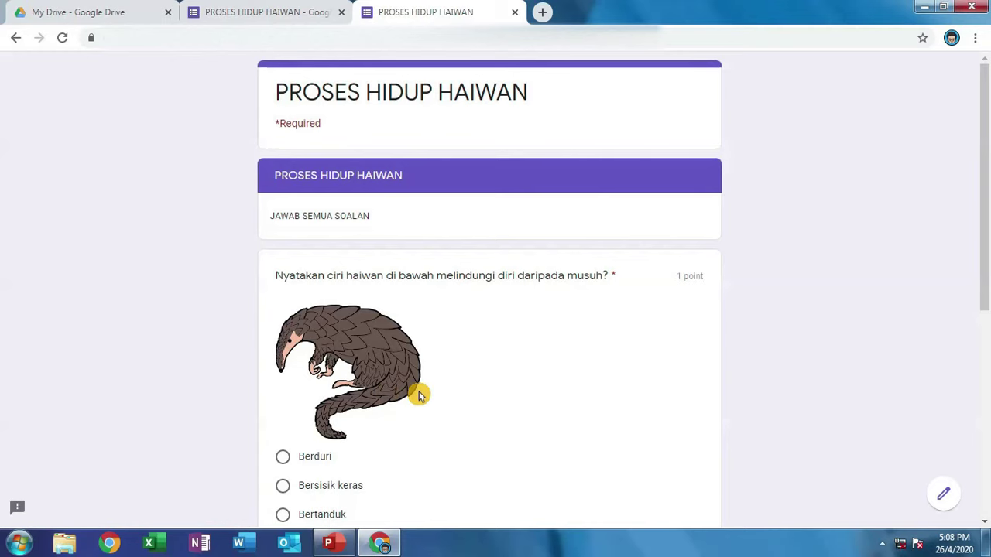
Answer "Bersisik keras" to the pangolin question and "belalang" to the body-part question, and submit the test response.
{"action": "scroll", "coordinate": [418, 396], "scroll_direction": "down", "scroll_amount": 2}
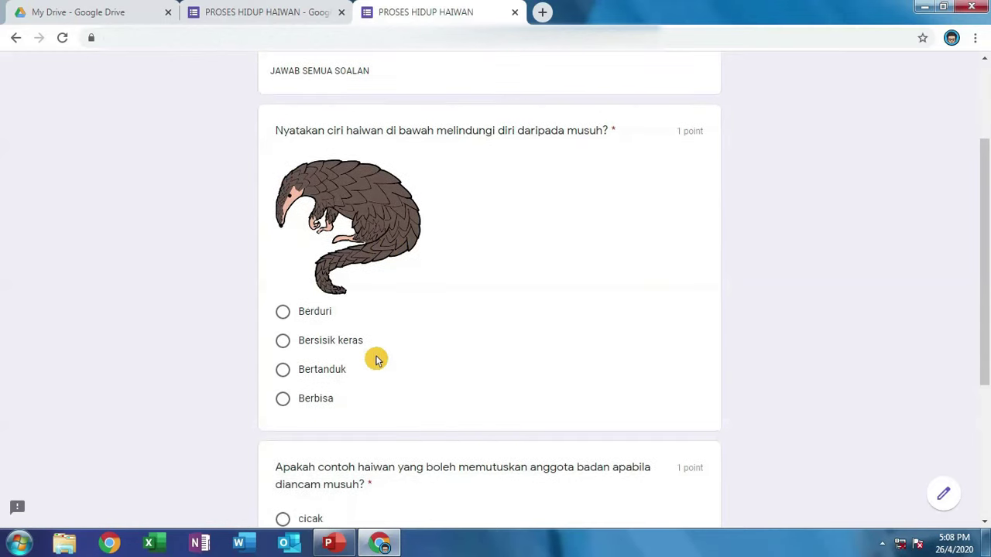
{"action": "left_click", "coordinate": [304, 342]}
{"action": "scroll", "coordinate": [325, 348], "scroll_direction": "down", "scroll_amount": 3}
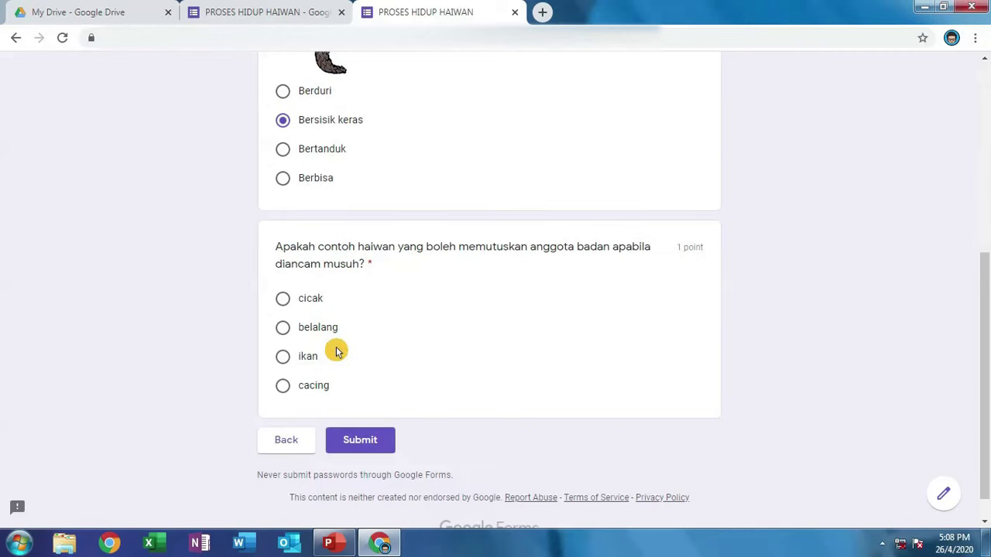
{"action": "scroll", "coordinate": [337, 353], "scroll_direction": "down", "scroll_amount": 1}
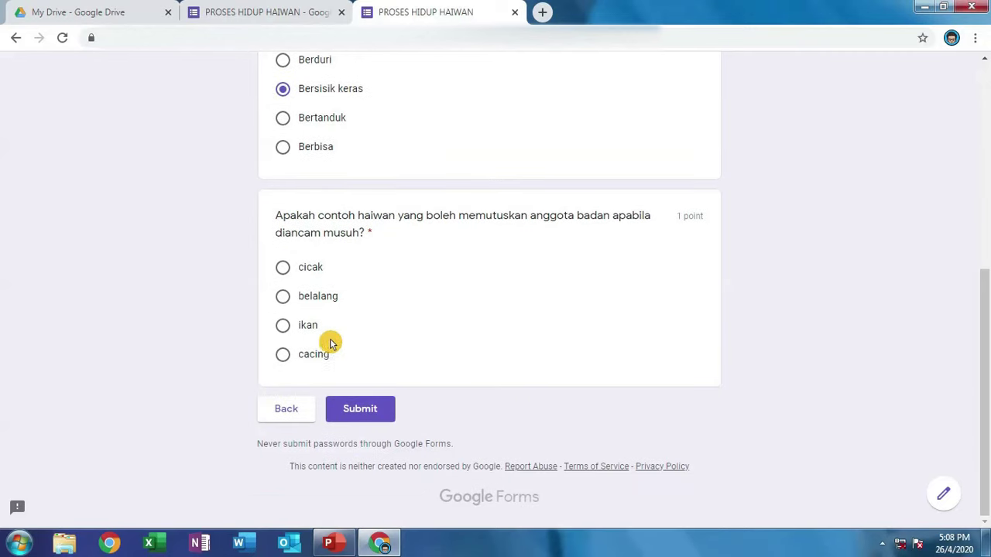
{"action": "left_click", "coordinate": [301, 302]}
{"action": "left_click", "coordinate": [364, 409]}
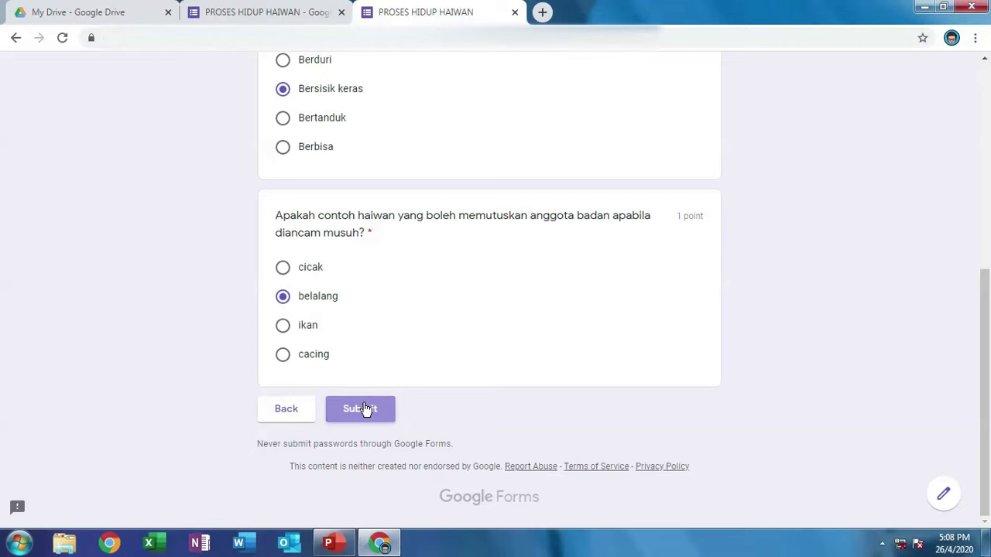
{"action": "left_click", "coordinate": [364, 409]}
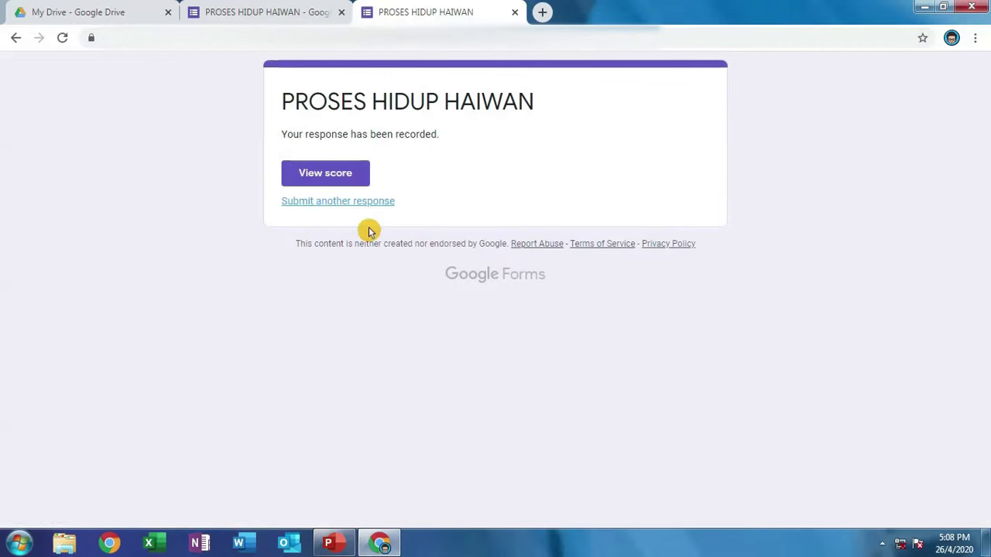
View the submitted response's score, review the total points and the marking of each question, and return to the form editor.
{"action": "left_click", "coordinate": [341, 180]}
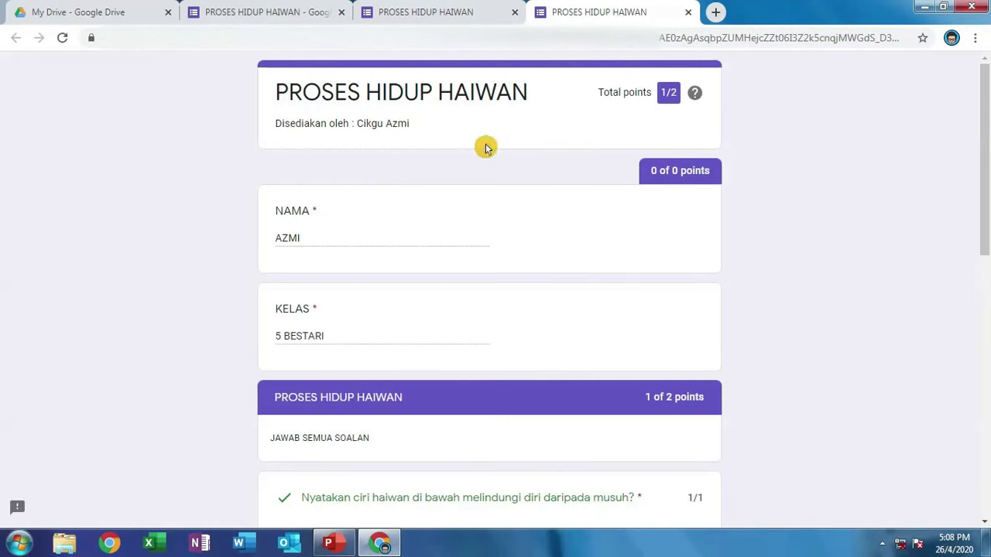
{"action": "left_click", "coordinate": [675, 119]}
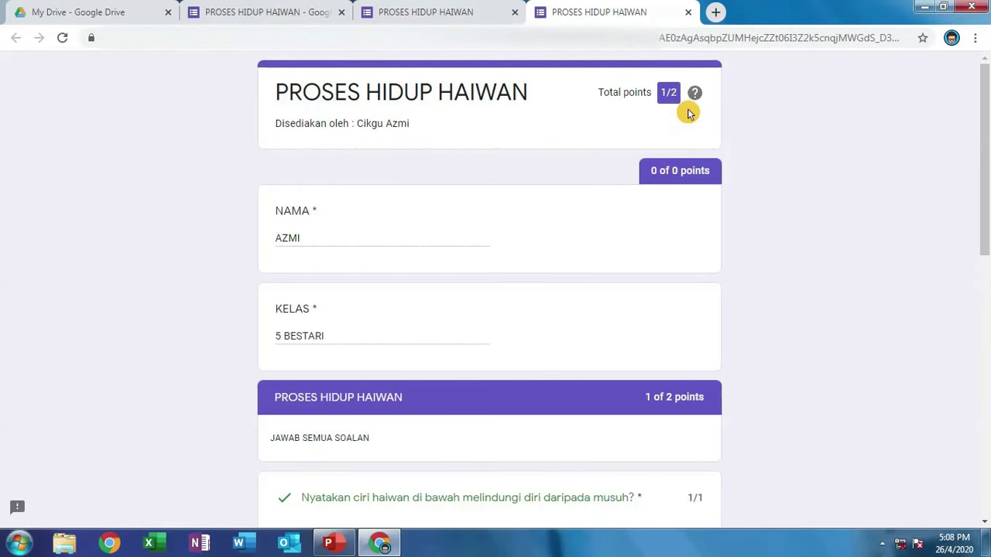
{"action": "triple_click", "coordinate": [662, 92]}
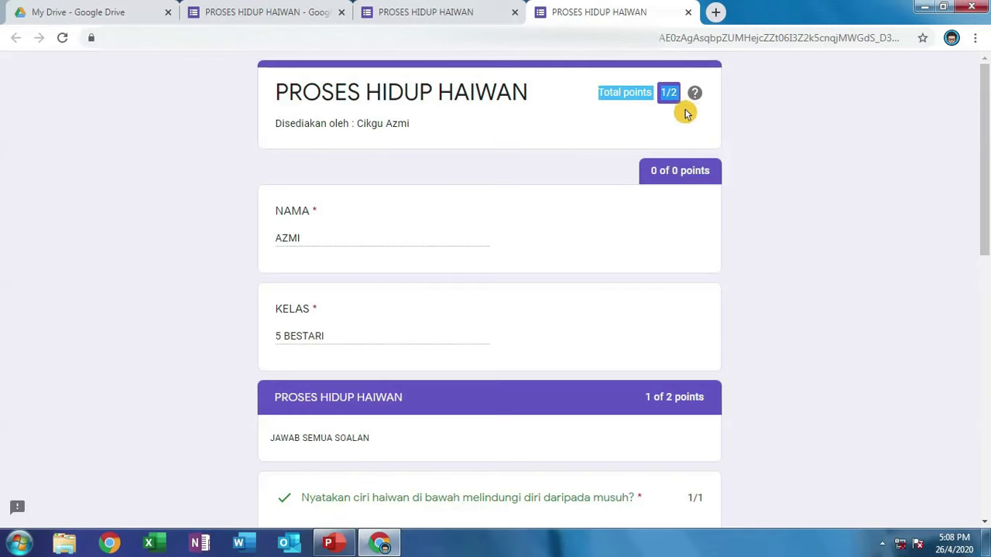
{"action": "left_click", "coordinate": [683, 119]}
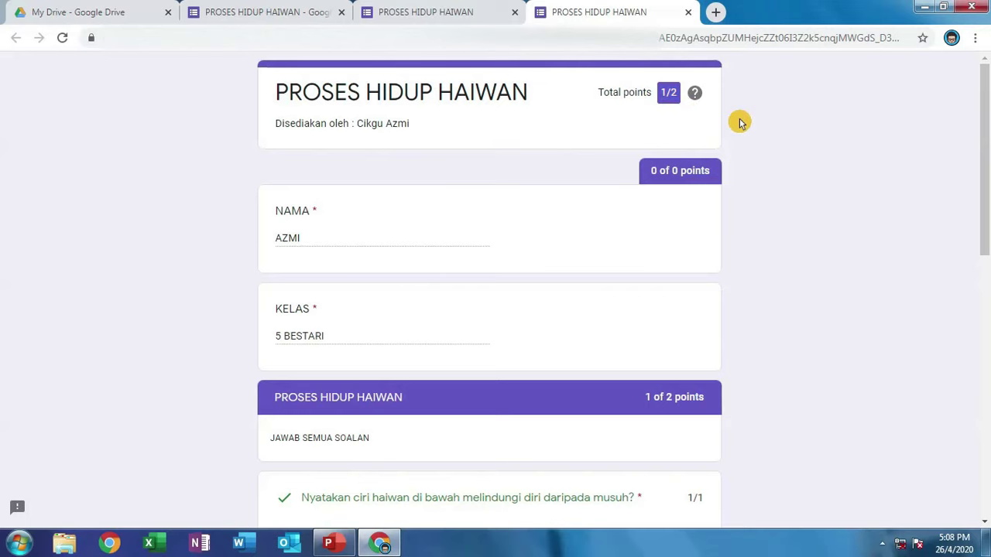
{"action": "scroll", "coordinate": [823, 169], "scroll_direction": "down", "scroll_amount": 4}
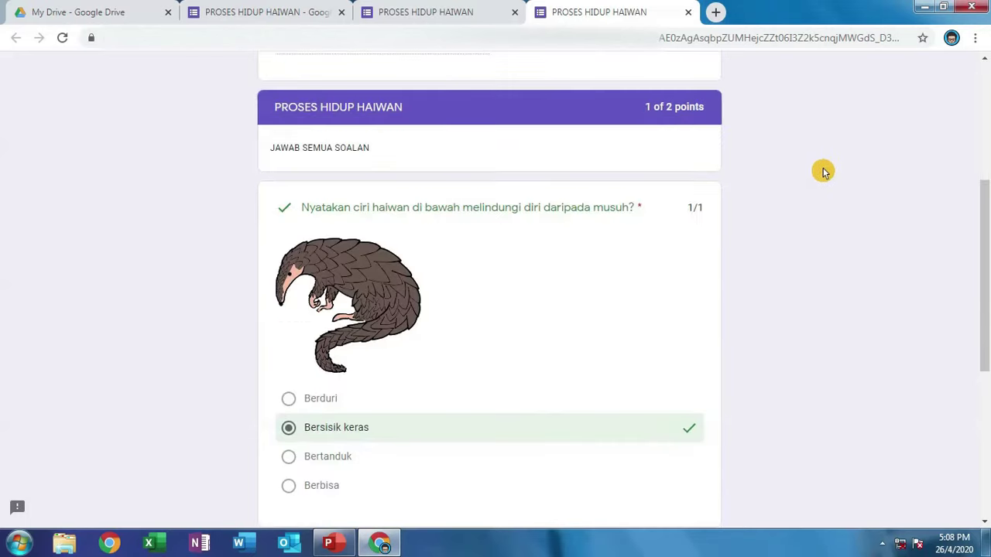
{"action": "scroll", "coordinate": [823, 172], "scroll_direction": "down", "scroll_amount": 2}
{"action": "scroll", "coordinate": [724, 257], "scroll_direction": "down", "scroll_amount": 3}
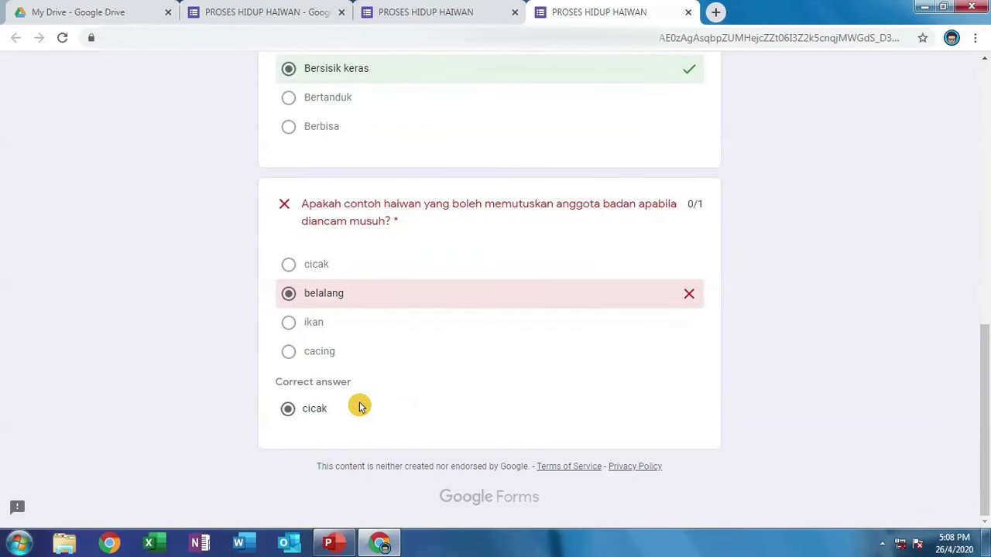
{"action": "double_click", "coordinate": [304, 409]}
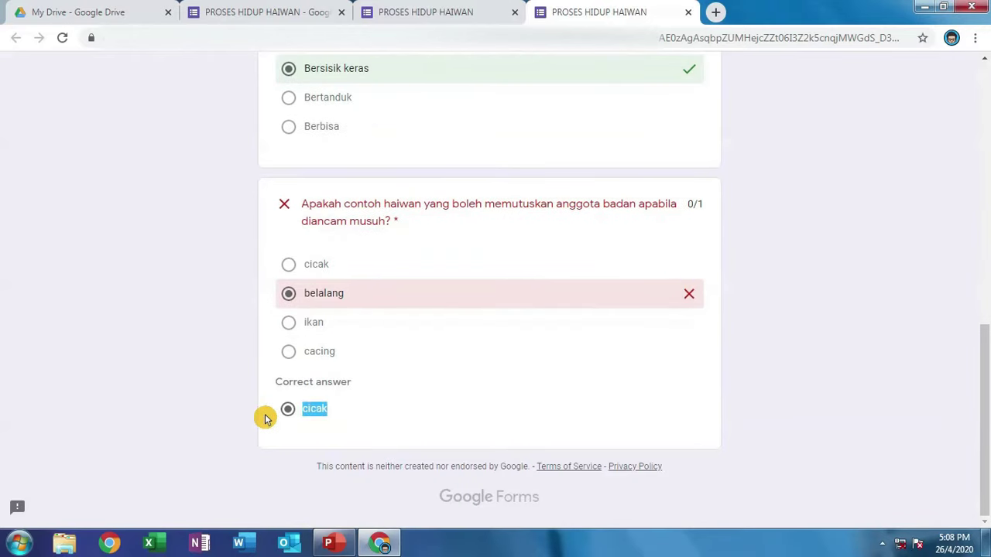
{"action": "left_click", "coordinate": [392, 413]}
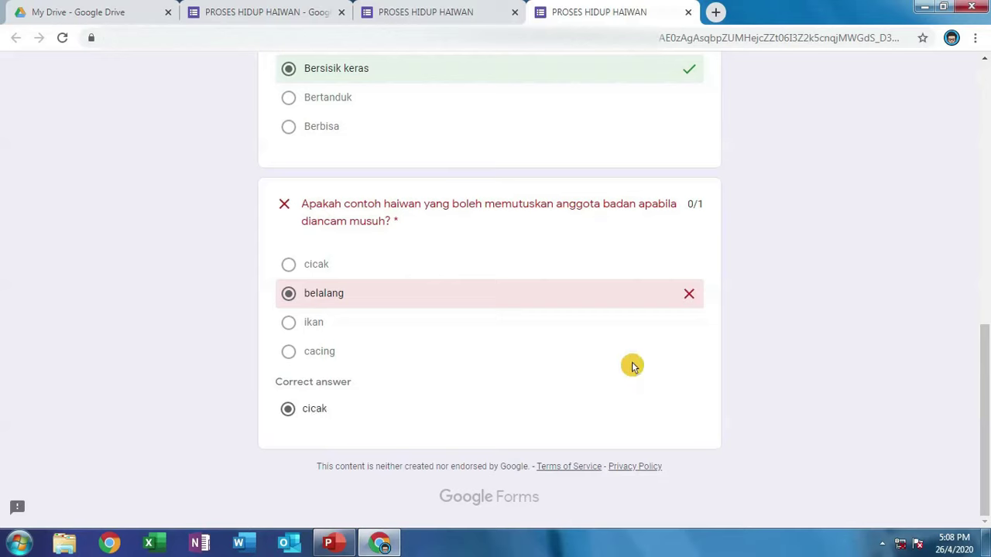
{"action": "left_click_drag", "start_coordinate": [985, 421], "coordinate": [986, 120]}
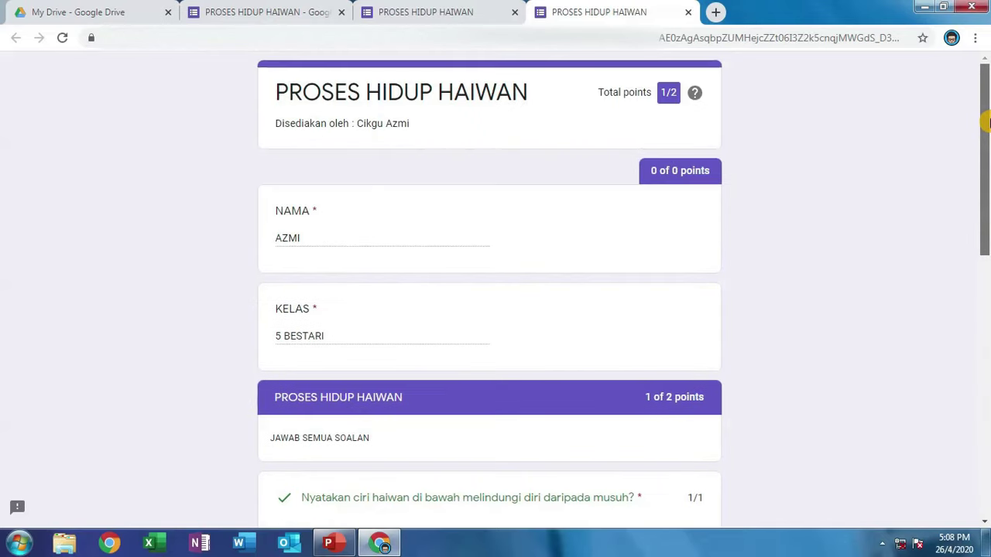
{"action": "left_click", "coordinate": [688, 13]}
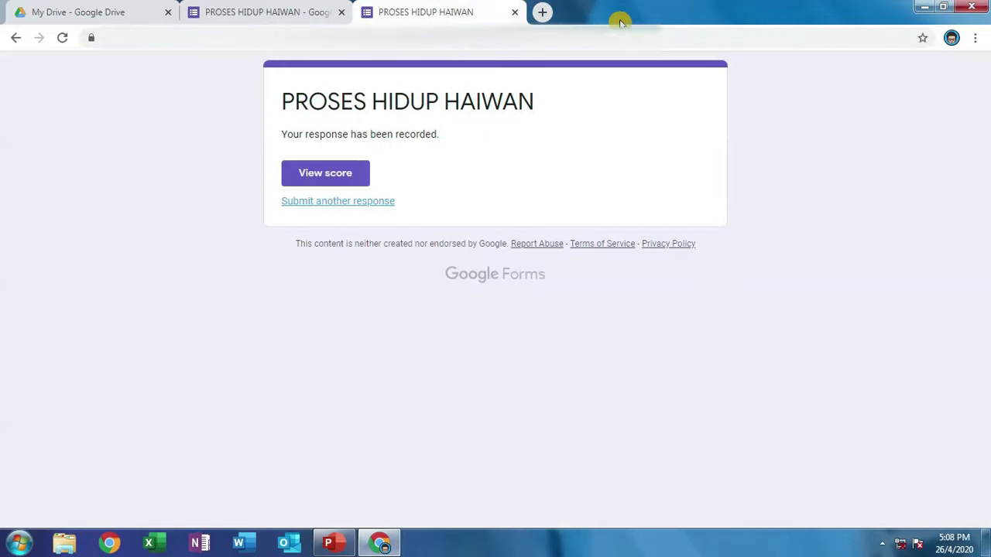
{"action": "left_click", "coordinate": [515, 13]}
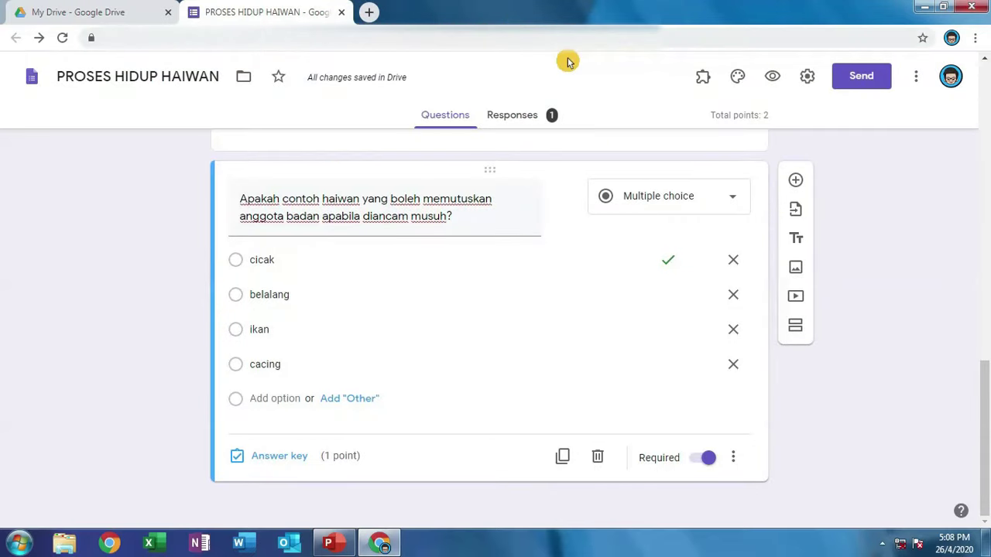
Insert the butterfly picture from the Work and School themes as the form's header image.
{"action": "left_click", "coordinate": [737, 80]}
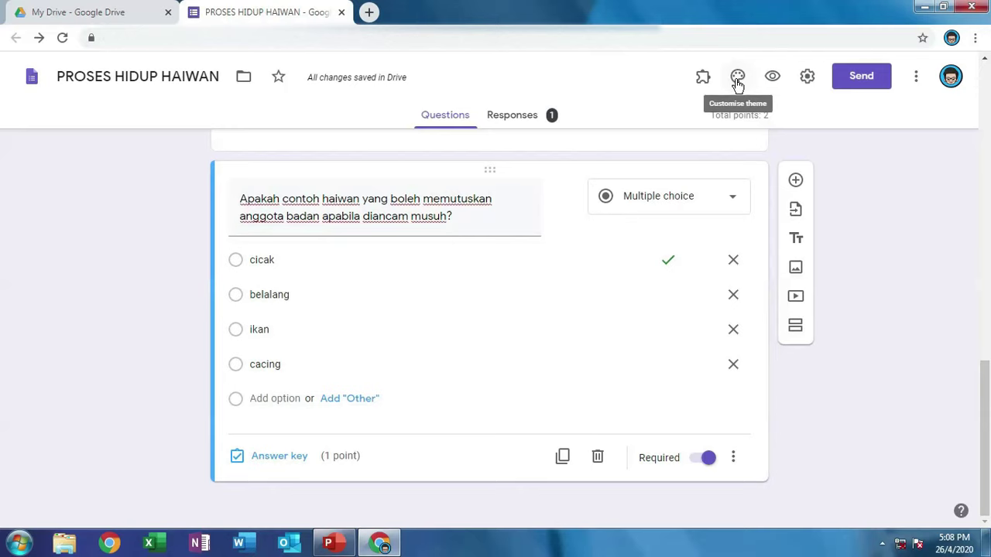
{"action": "left_click", "coordinate": [738, 80]}
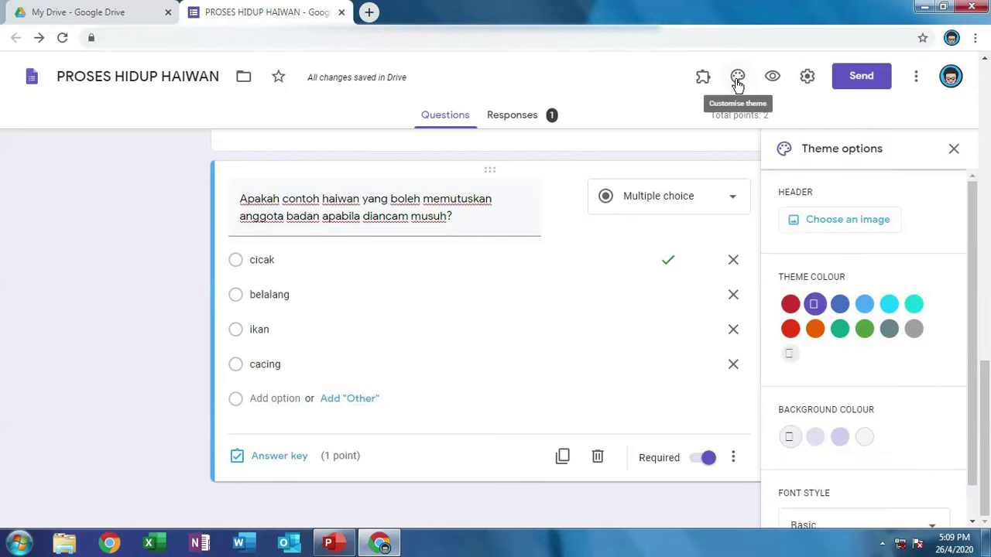
{"action": "scroll", "coordinate": [684, 246], "scroll_direction": "down", "scroll_amount": 5}
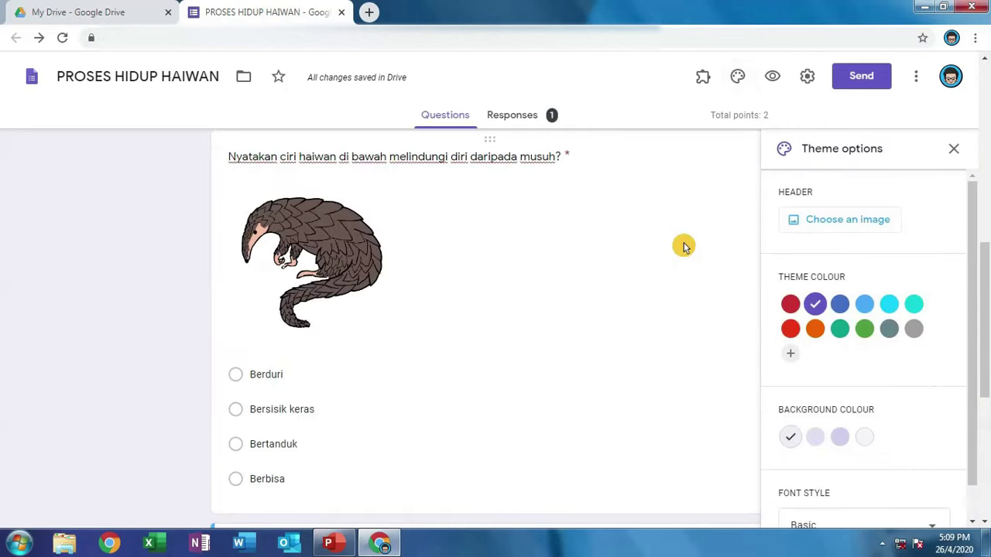
{"action": "scroll", "coordinate": [684, 247], "scroll_direction": "up", "scroll_amount": 10}
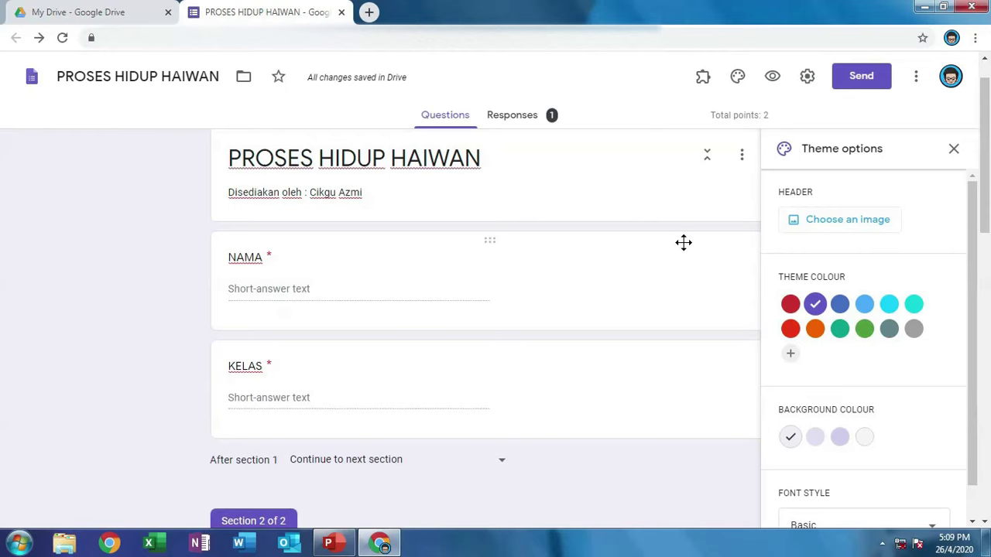
{"action": "left_click", "coordinate": [809, 223]}
{"action": "left_click", "coordinate": [809, 223]}
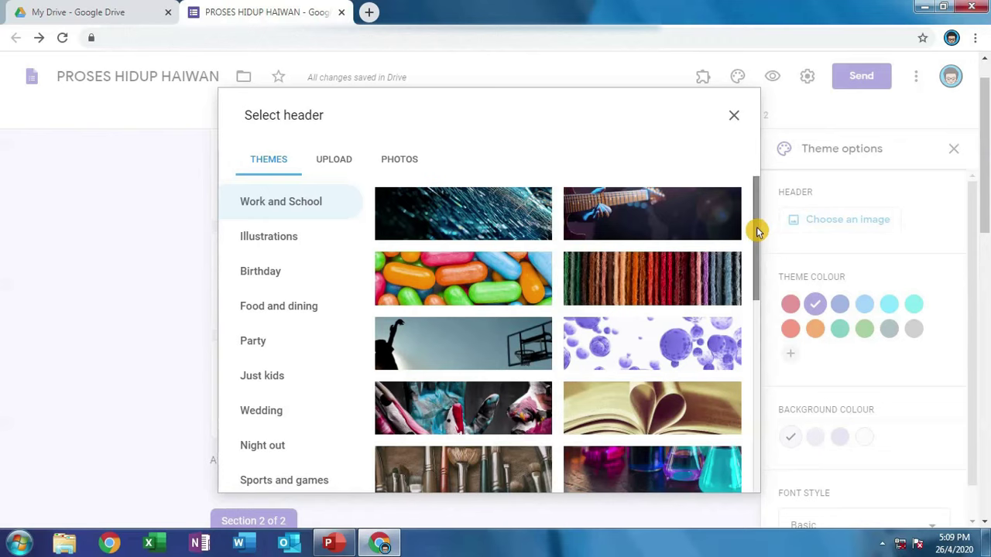
{"action": "left_click_drag", "start_coordinate": [757, 231], "coordinate": [760, 465]}
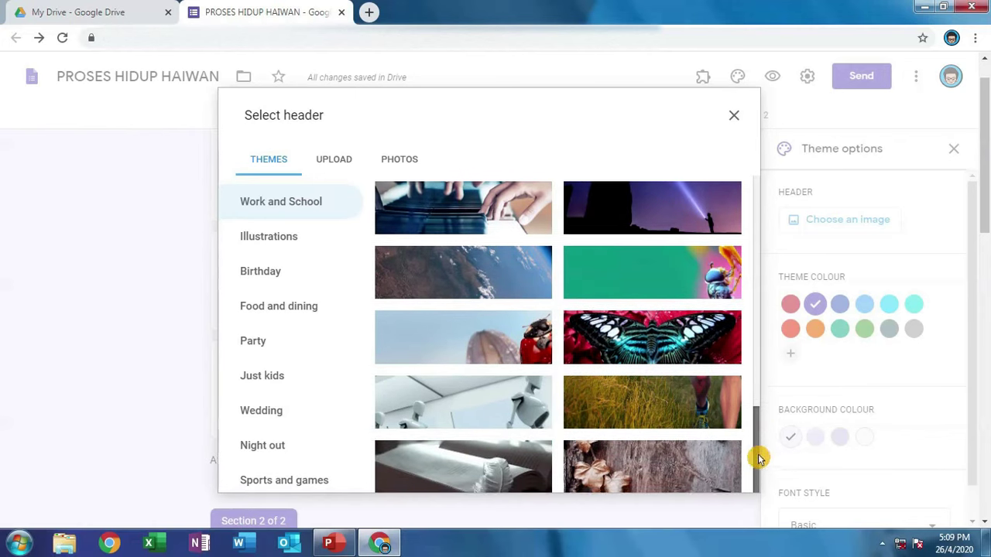
{"action": "left_click", "coordinate": [683, 341]}
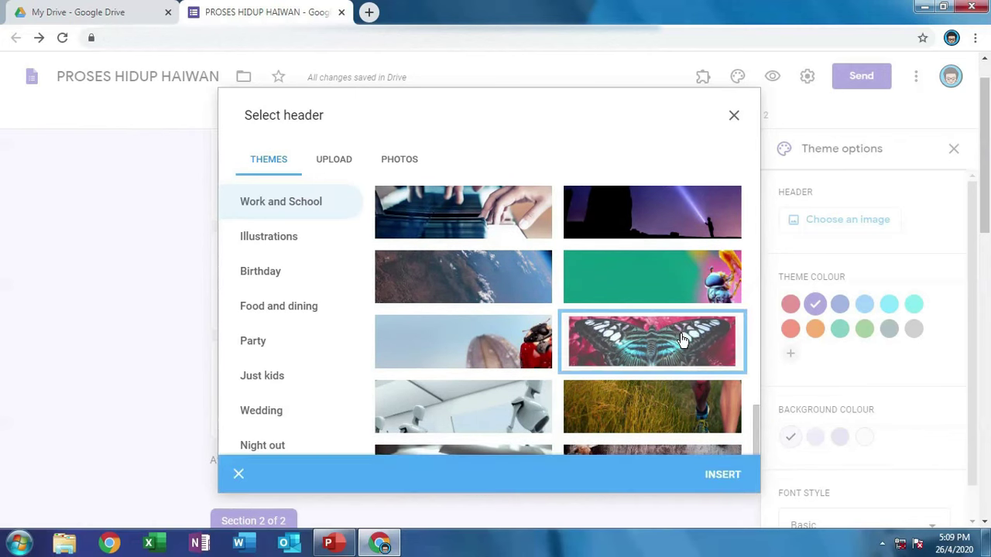
{"action": "left_click", "coordinate": [716, 477]}
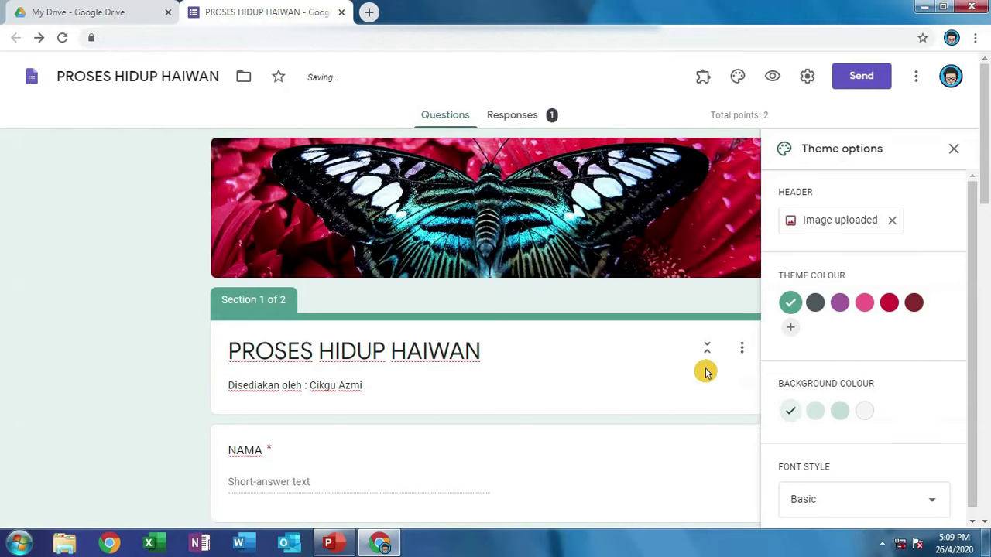
Try the dark grey theme colour #4c5360 and switch the theme colour back to green.
{"action": "left_click", "coordinate": [816, 306]}
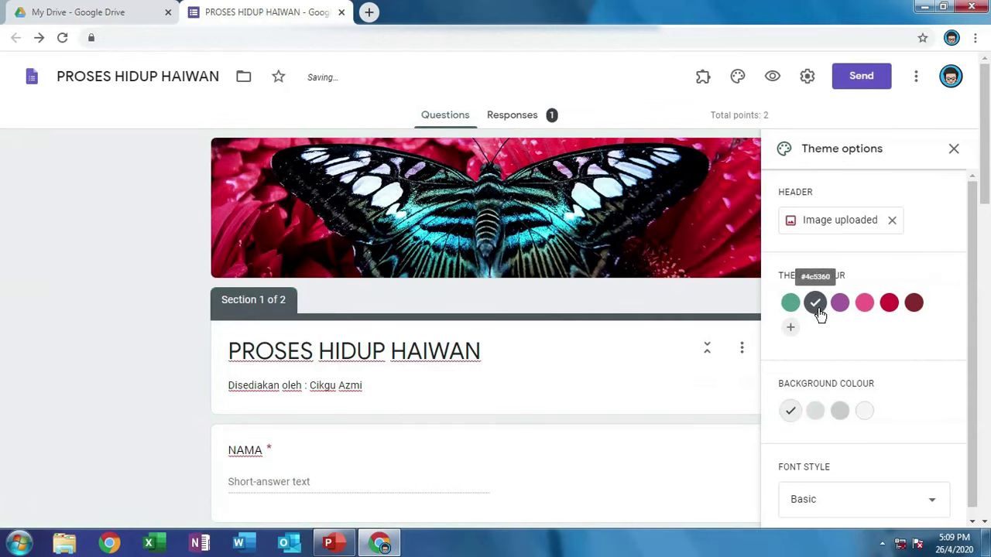
{"action": "left_click", "coordinate": [792, 306]}
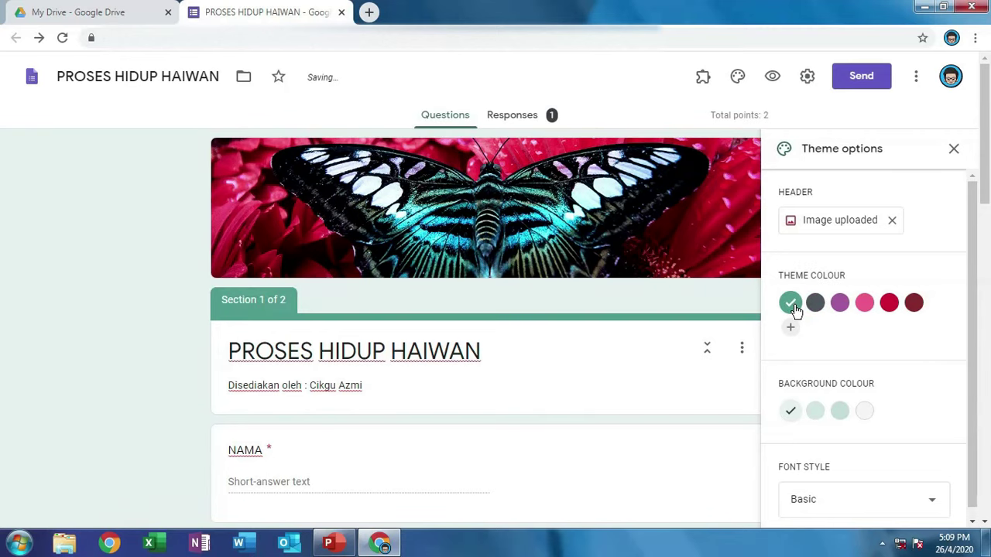
{"action": "scroll", "coordinate": [797, 317], "scroll_direction": "down", "scroll_amount": 1}
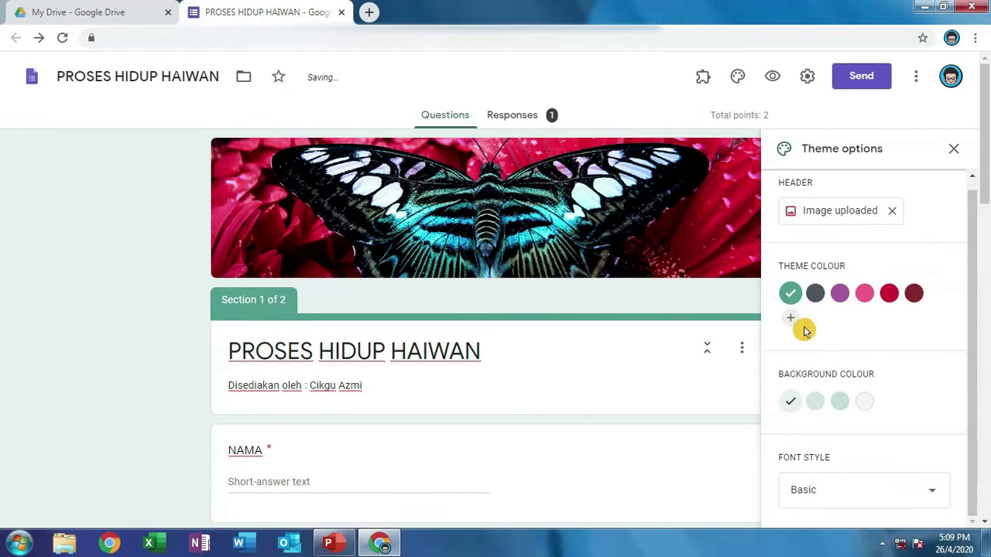
Set the form theme's font style to Playful and close the theme options.
{"action": "left_click", "coordinate": [829, 493]}
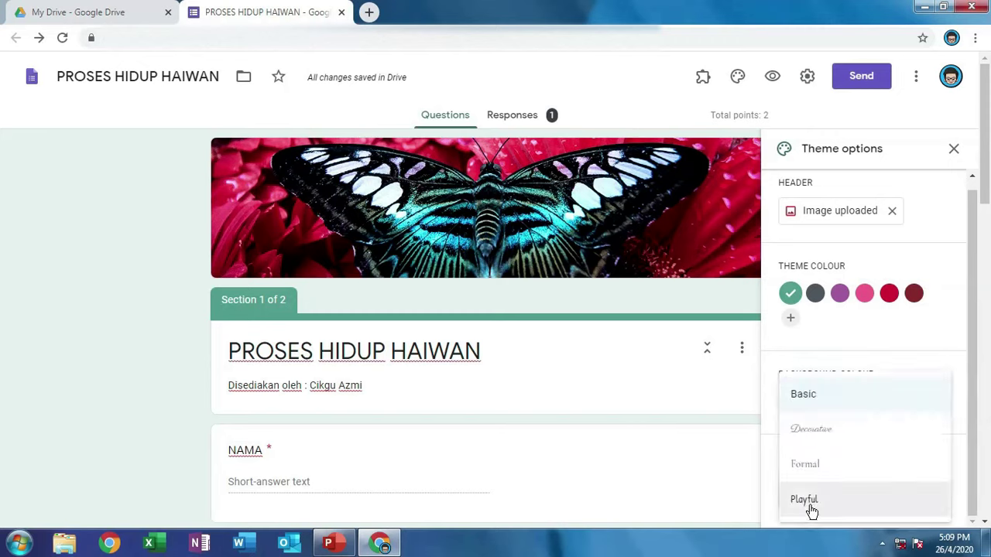
{"action": "left_click", "coordinate": [811, 507]}
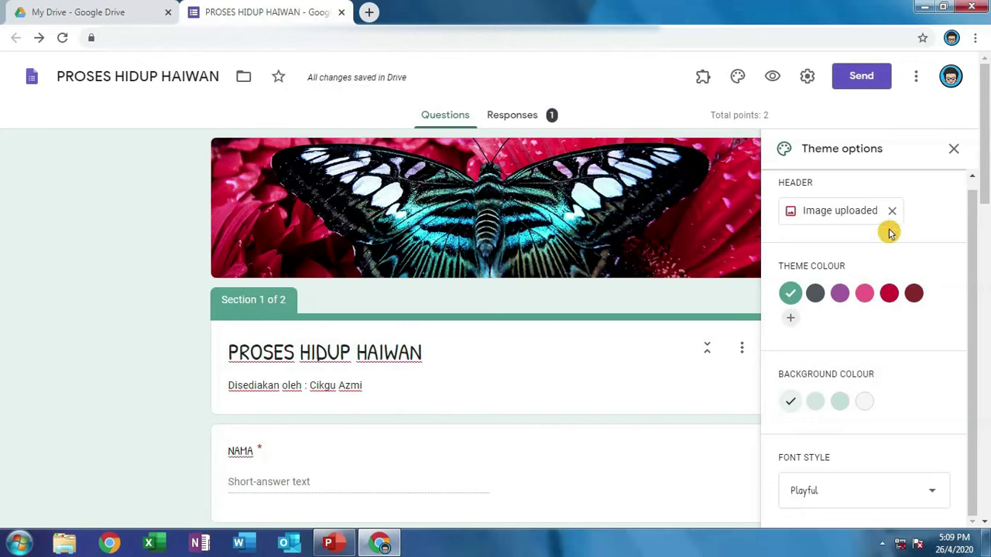
{"action": "left_click", "coordinate": [953, 150]}
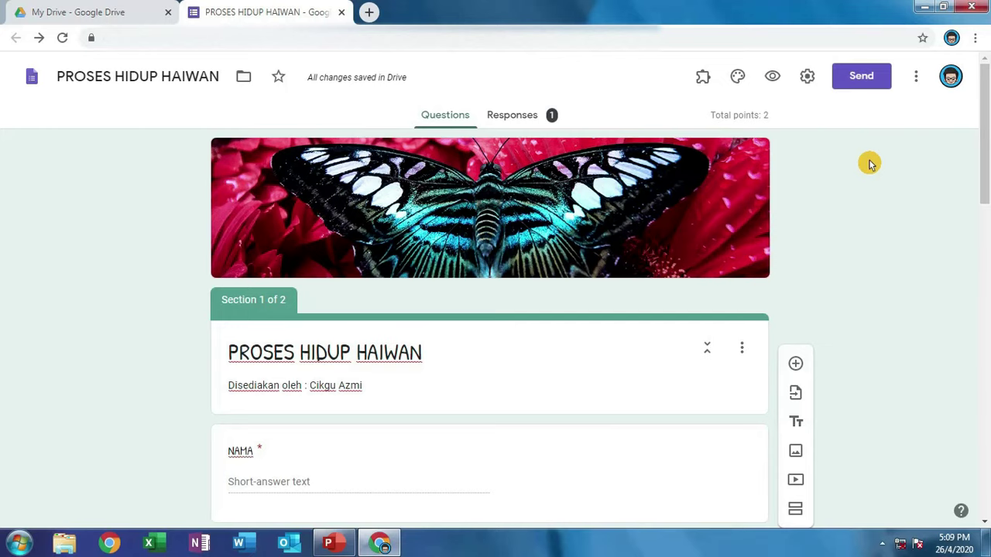
Choose to send the form by link, shorten its URL and copy the shortened link to the clipboard.
{"action": "left_click", "coordinate": [859, 87]}
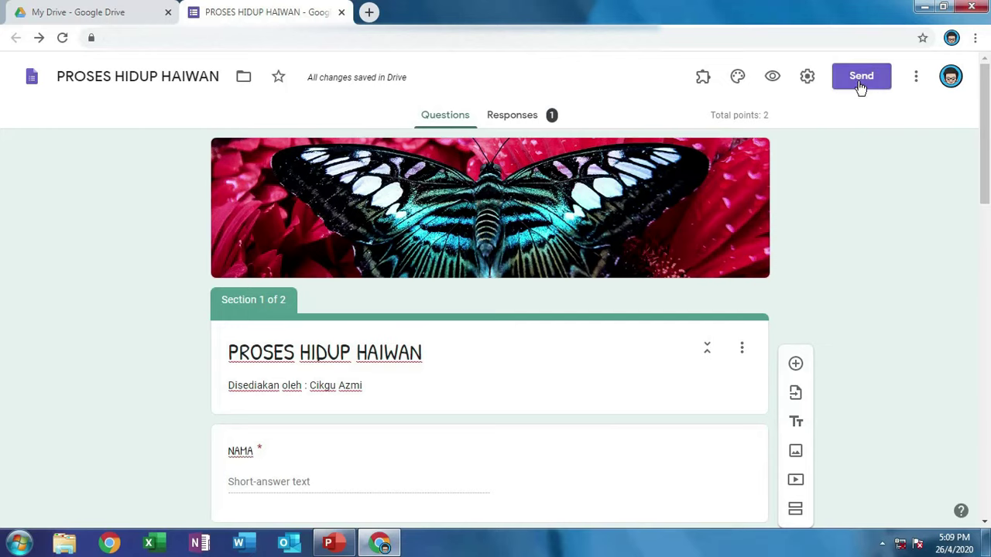
{"action": "left_click", "coordinate": [859, 84]}
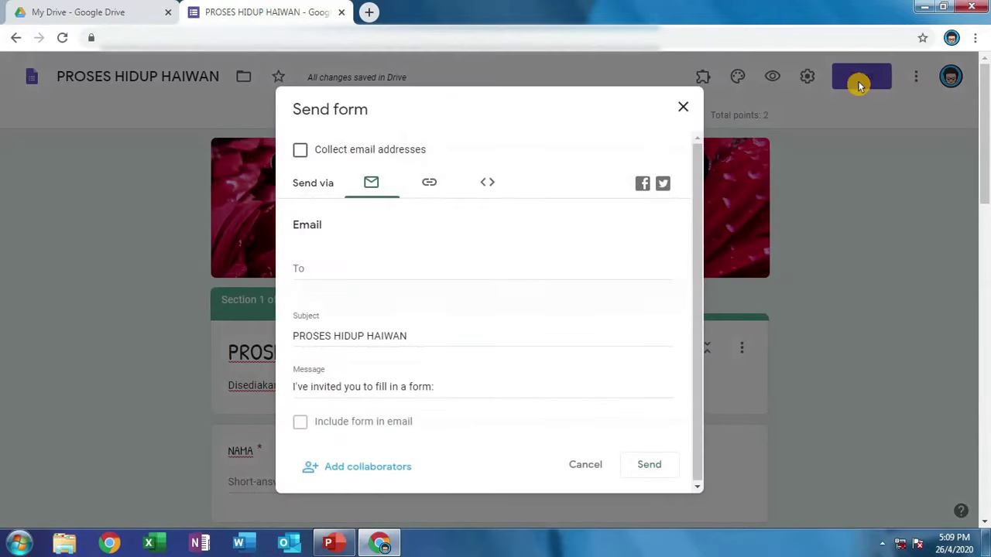
{"action": "left_click", "coordinate": [431, 185]}
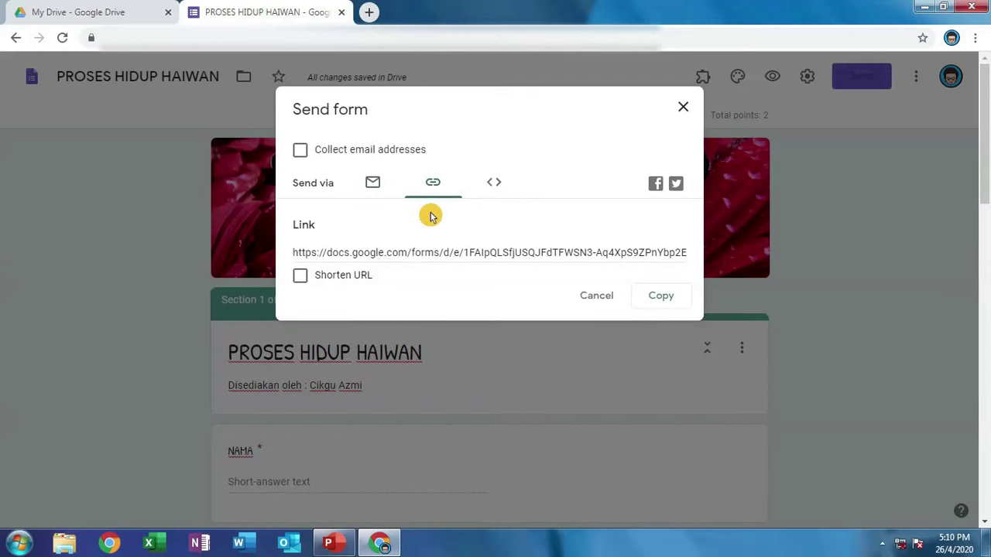
{"action": "left_click", "coordinate": [429, 247]}
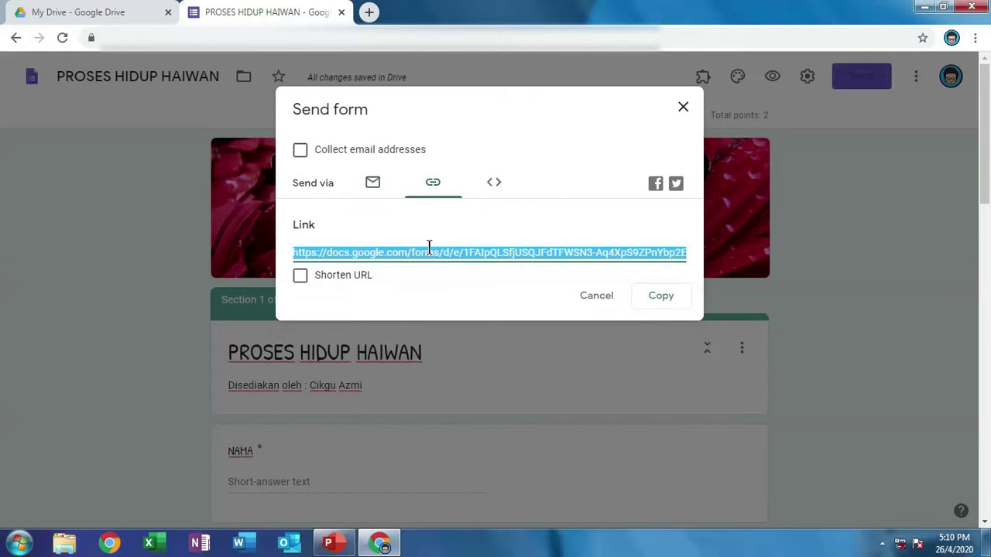
{"action": "left_click", "coordinate": [301, 282]}
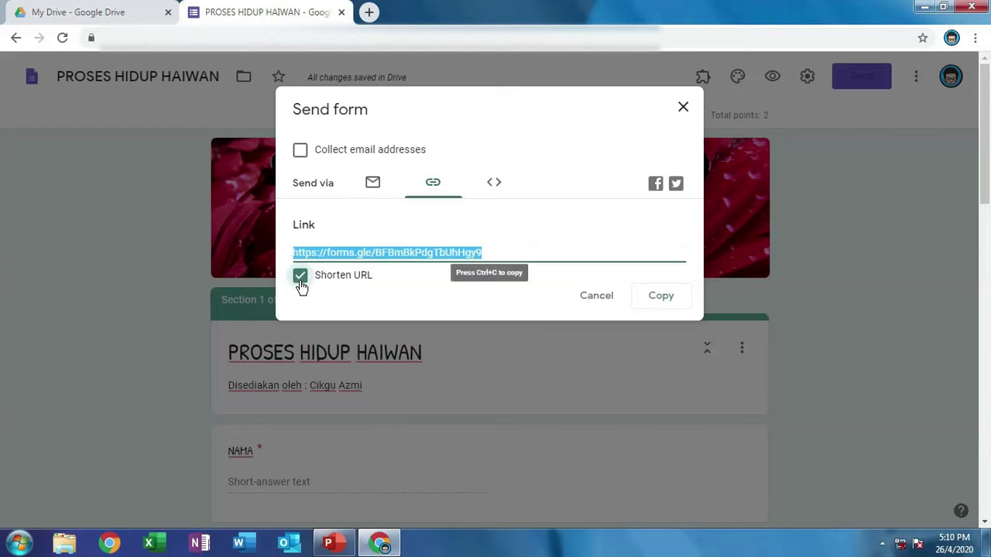
{"action": "left_click", "coordinate": [671, 300]}
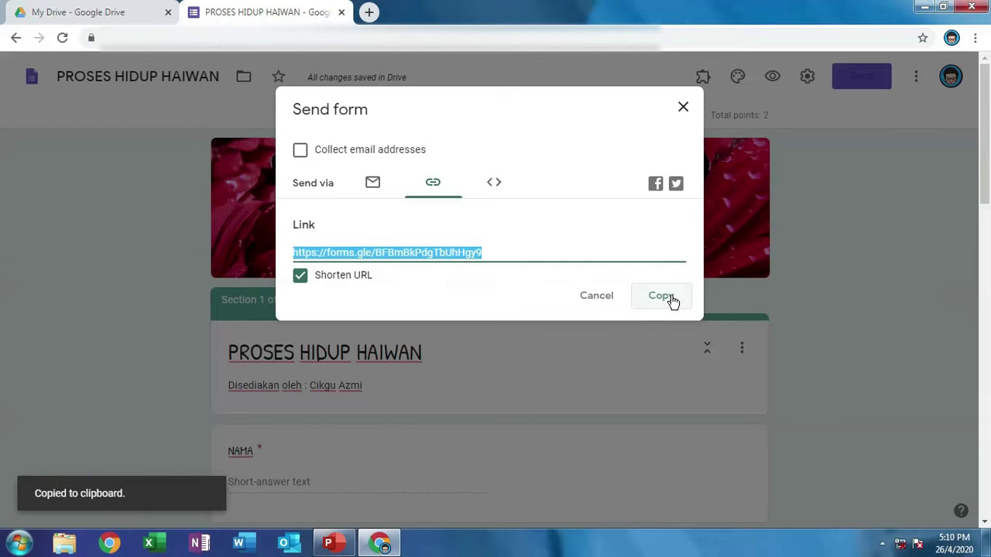